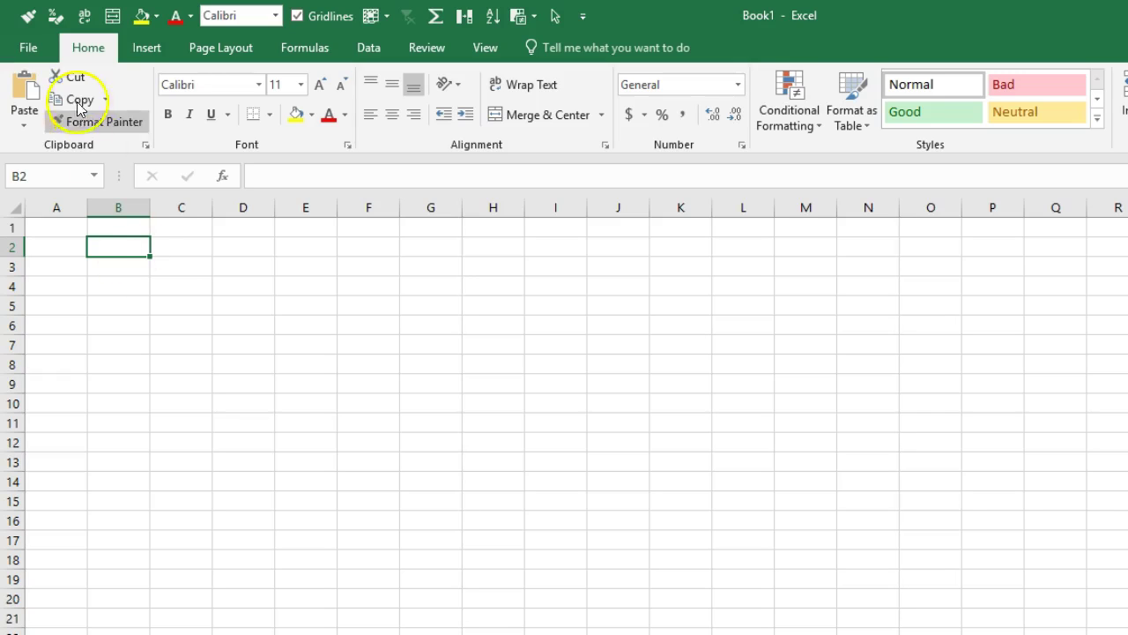
Step: Enter a short sample name in cell B2
{"action": "left_click", "coordinate": [78, 98]}
{"action": "left_click", "coordinate": [128, 245]}
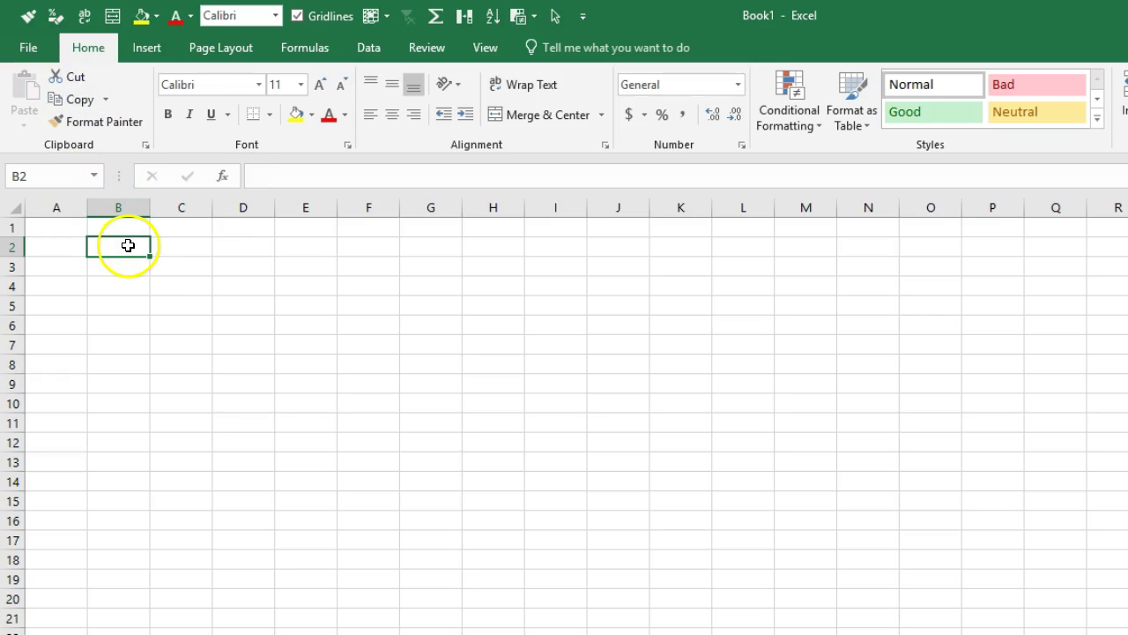
{"action": "type", "text": "jed"}
{"action": "key", "text": "Return"}
{"action": "left_click", "coordinate": [130, 245]}
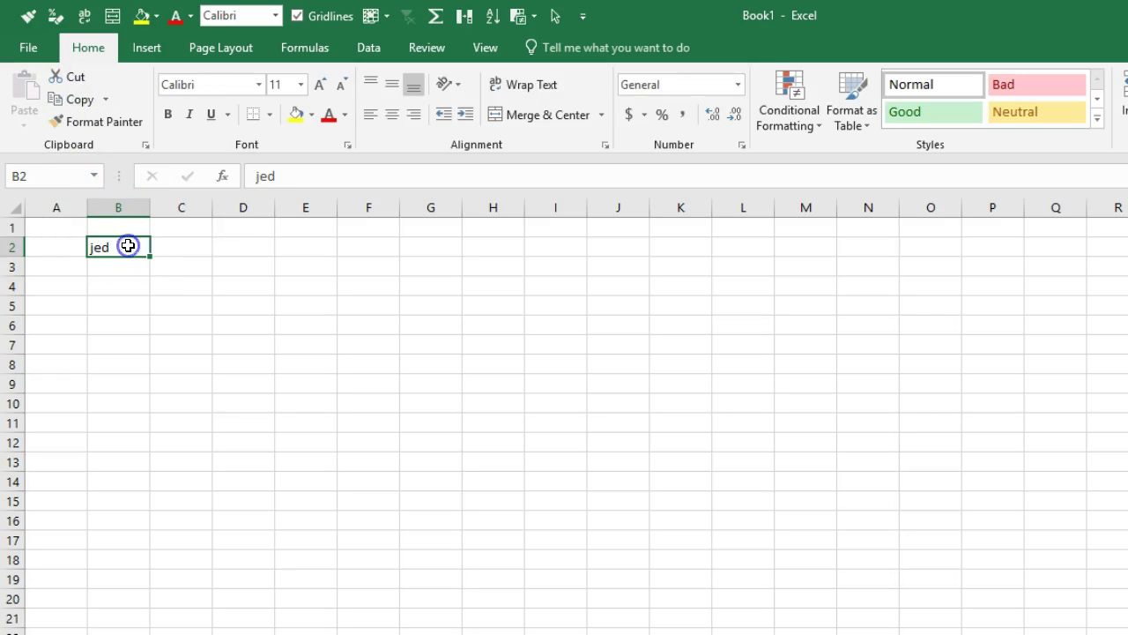
{"action": "left_click", "coordinate": [79, 100]}
{"action": "left_click", "coordinate": [241, 245]}
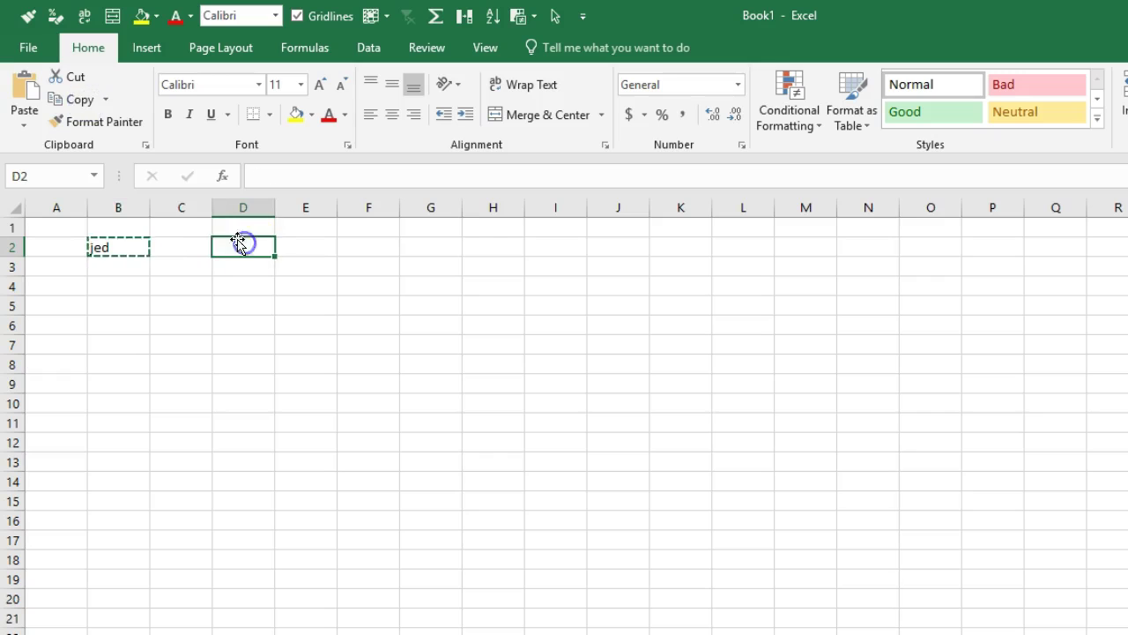
{"action": "left_click", "coordinate": [30, 108]}
{"action": "key", "text": "Escape"}
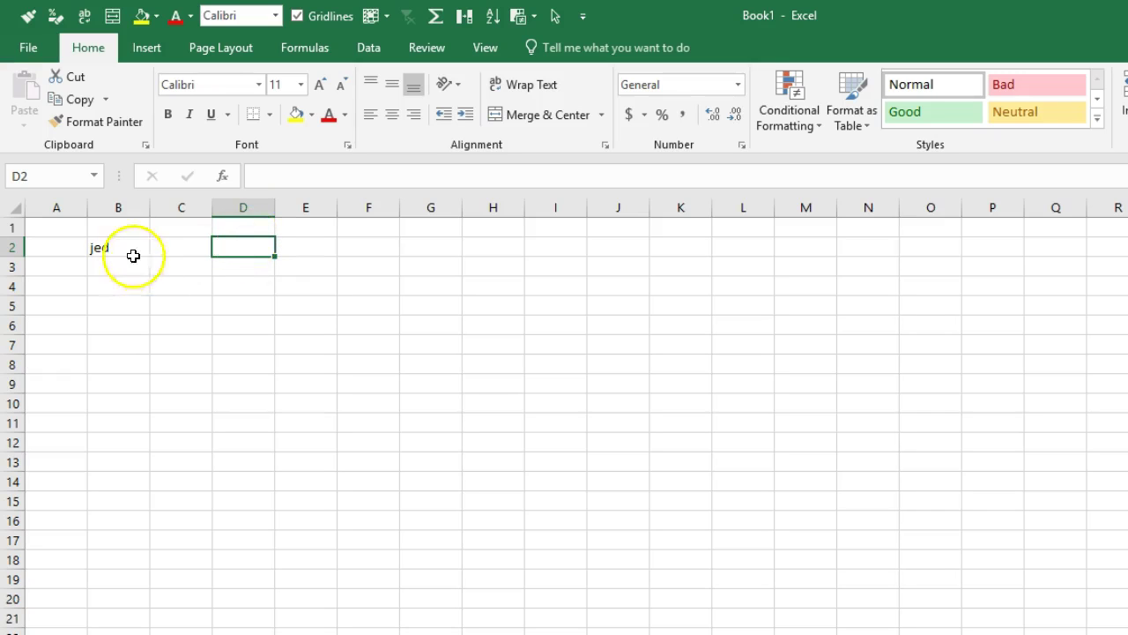
Step: Widen column B to about 12.71 and enter the formula =5*10/56 + 32 in cell B4
{"action": "left_click_drag", "start_coordinate": [148, 206], "coordinate": [178, 206]}
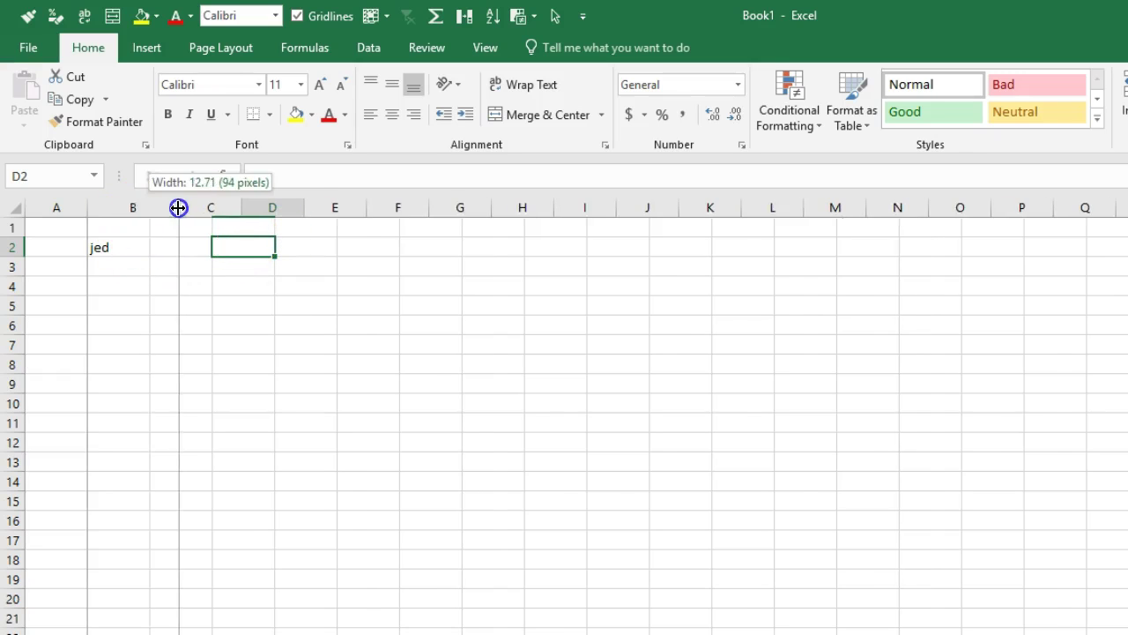
{"action": "left_click", "coordinate": [124, 247]}
{"action": "left_click", "coordinate": [82, 99]}
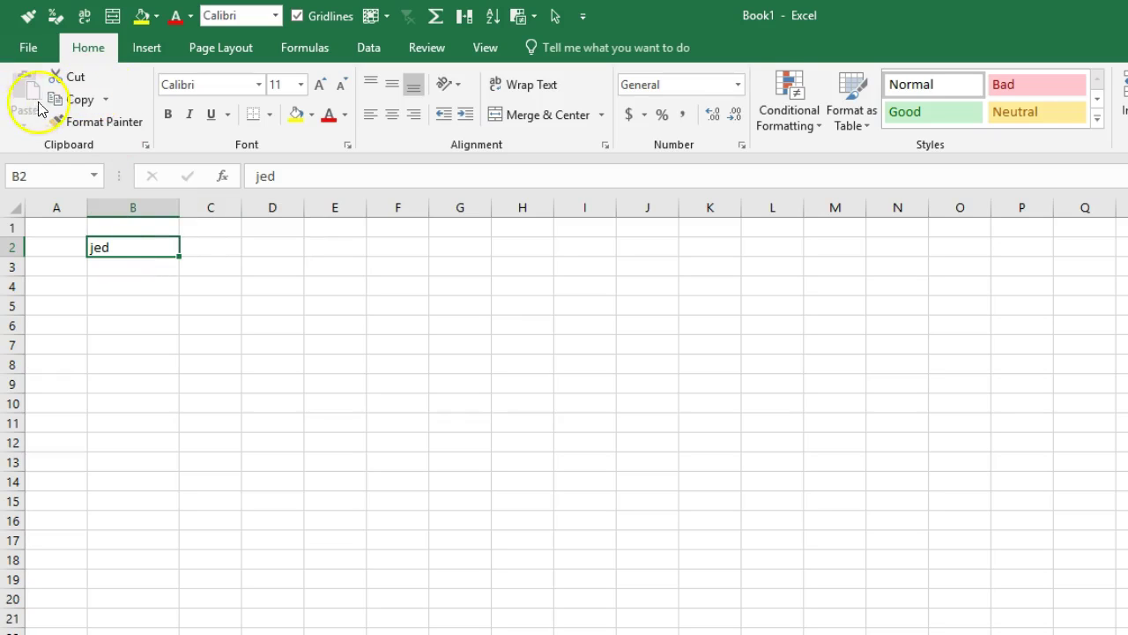
{"action": "left_click", "coordinate": [149, 282]}
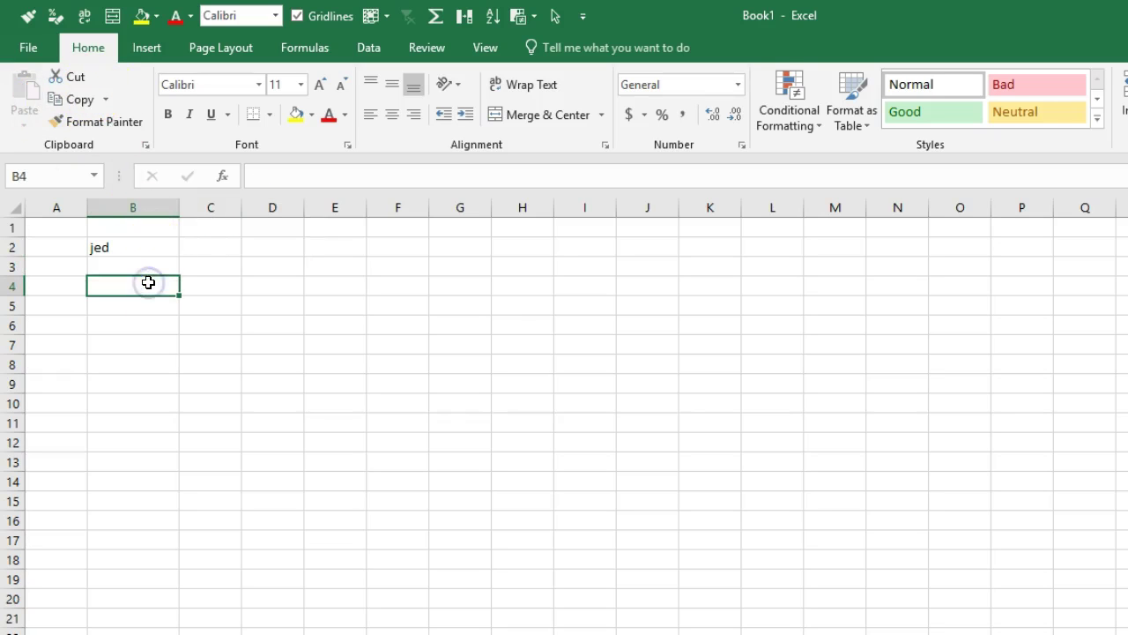
{"action": "type", "text": "=5*10/56 +"}
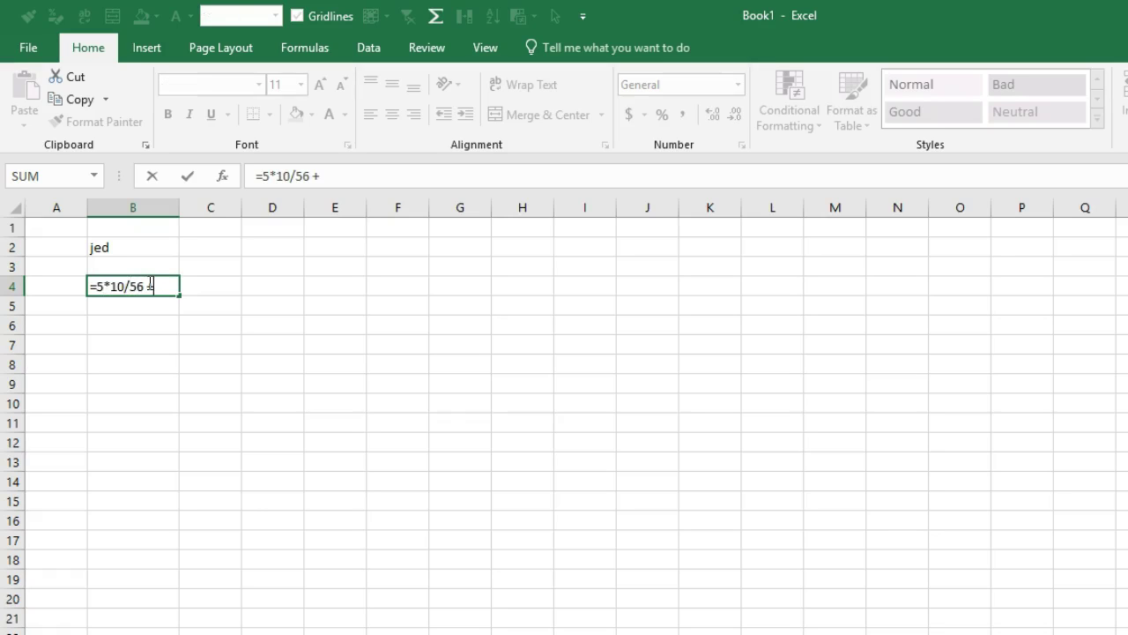
{"action": "key", "text": "Return"}
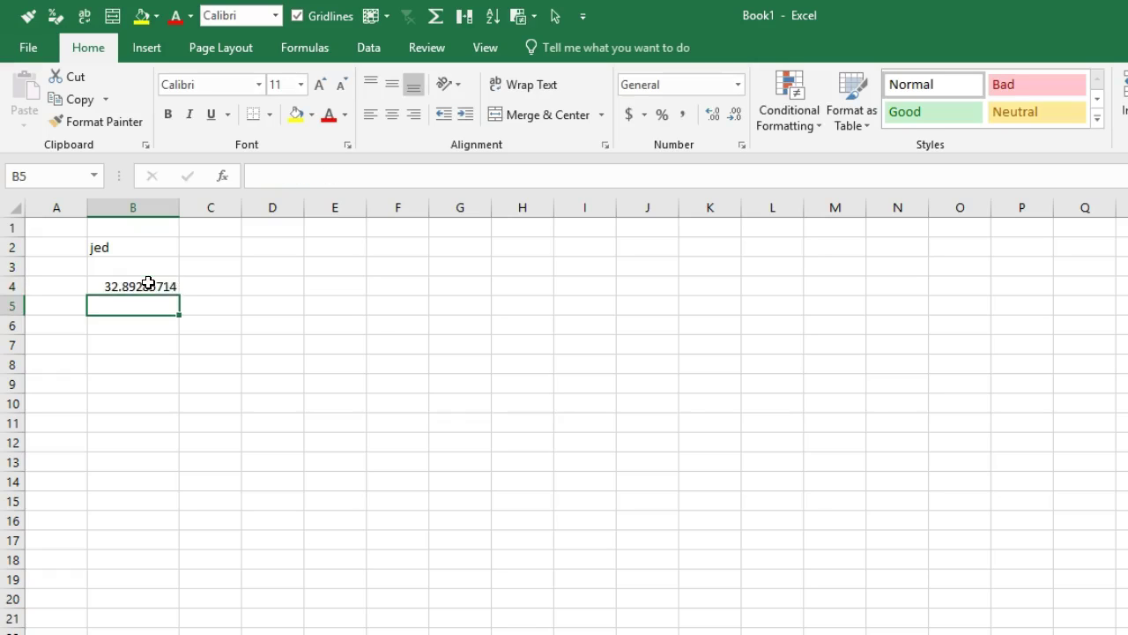
Step: Copy the formula cell B4 and paste only its value into cell D4
{"action": "left_click", "coordinate": [149, 287]}
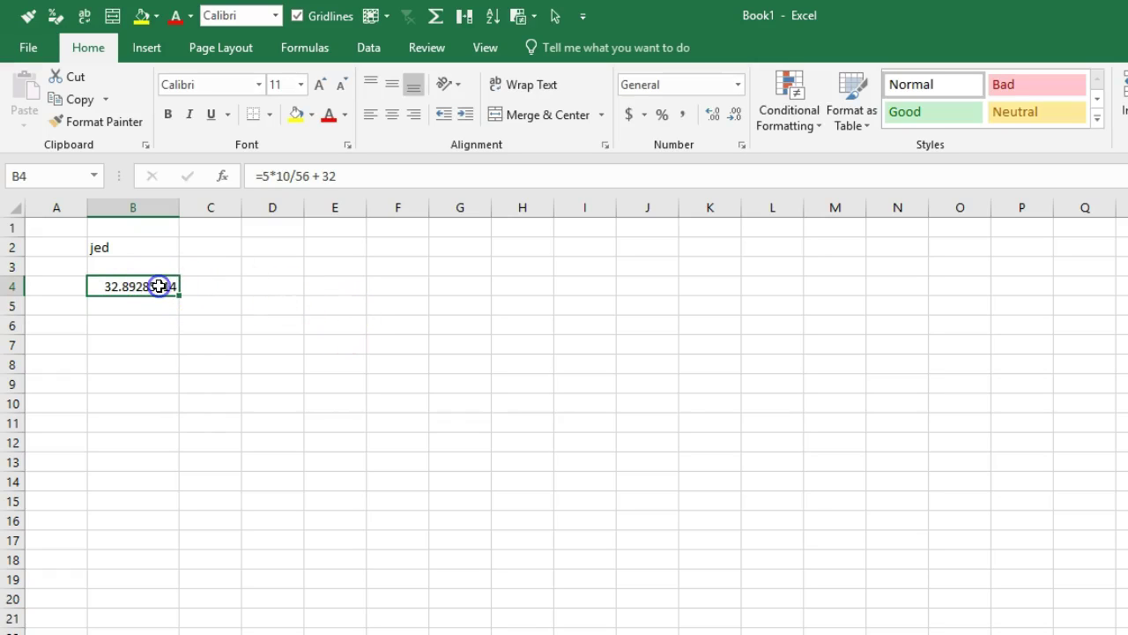
{"action": "double_click", "coordinate": [158, 285]}
{"action": "key", "text": "Escape"}
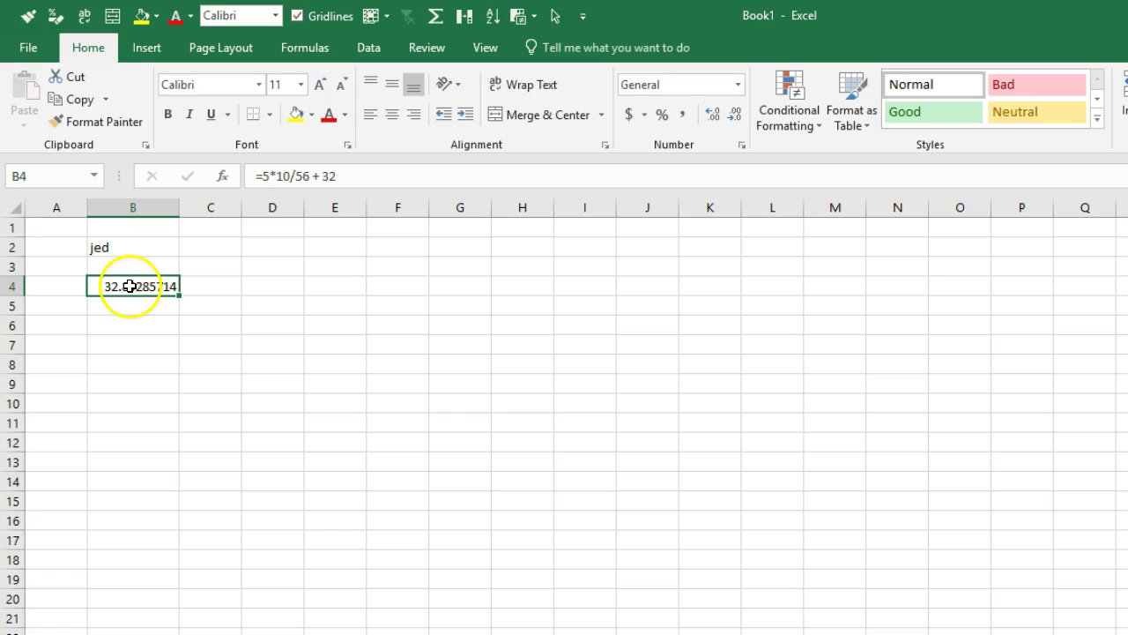
{"action": "left_click", "coordinate": [373, 292]}
{"action": "left_click", "coordinate": [148, 284]}
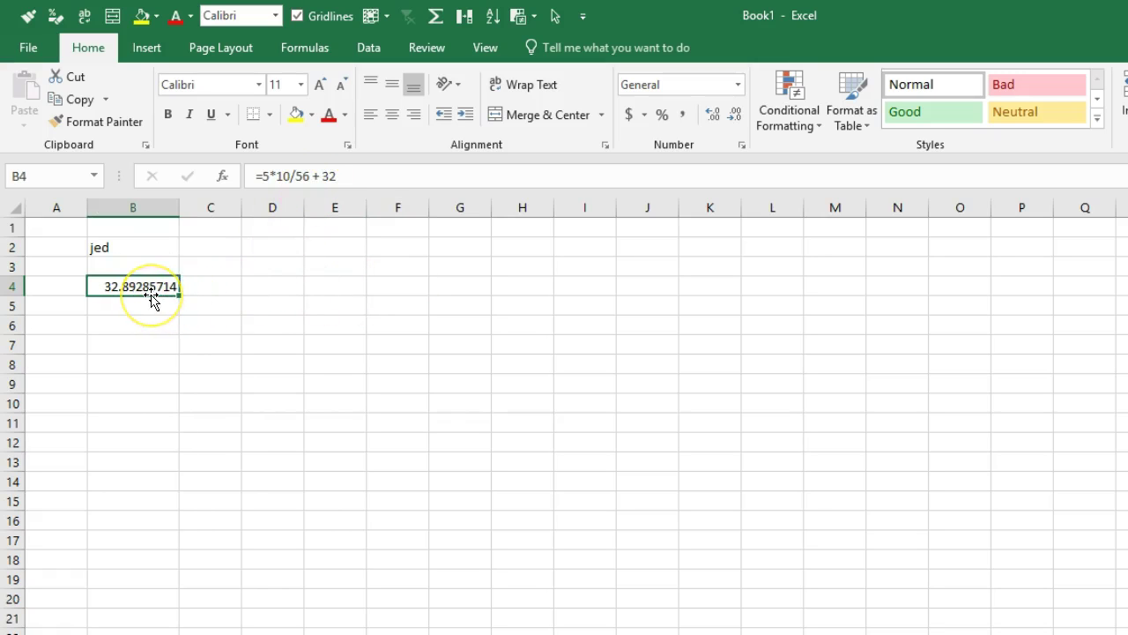
{"action": "left_click", "coordinate": [70, 103]}
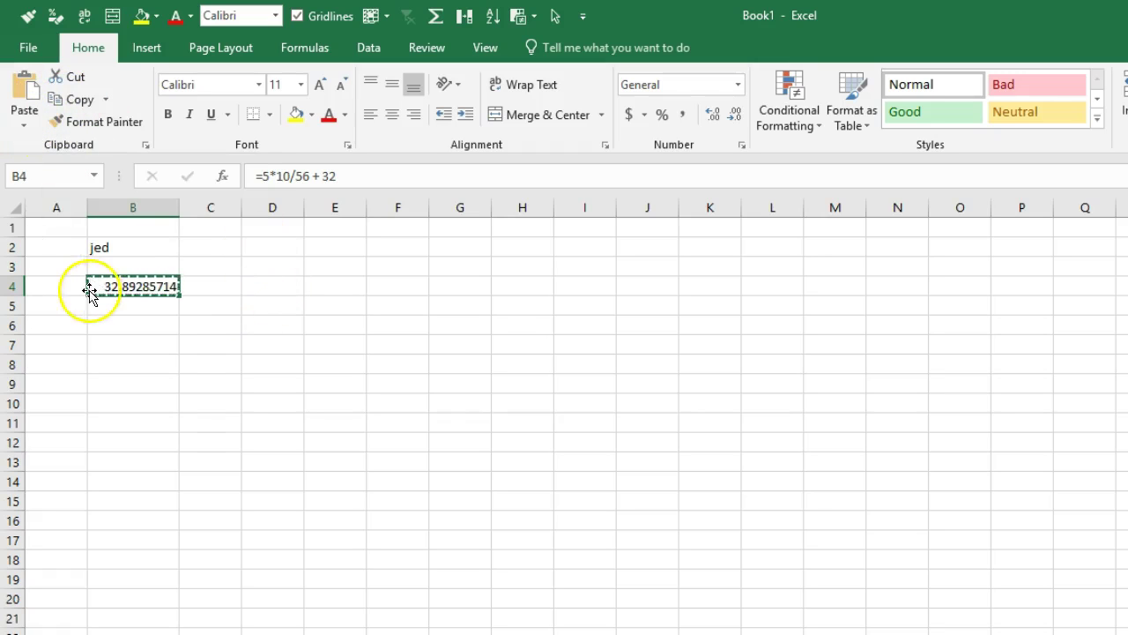
{"action": "left_click", "coordinate": [271, 287]}
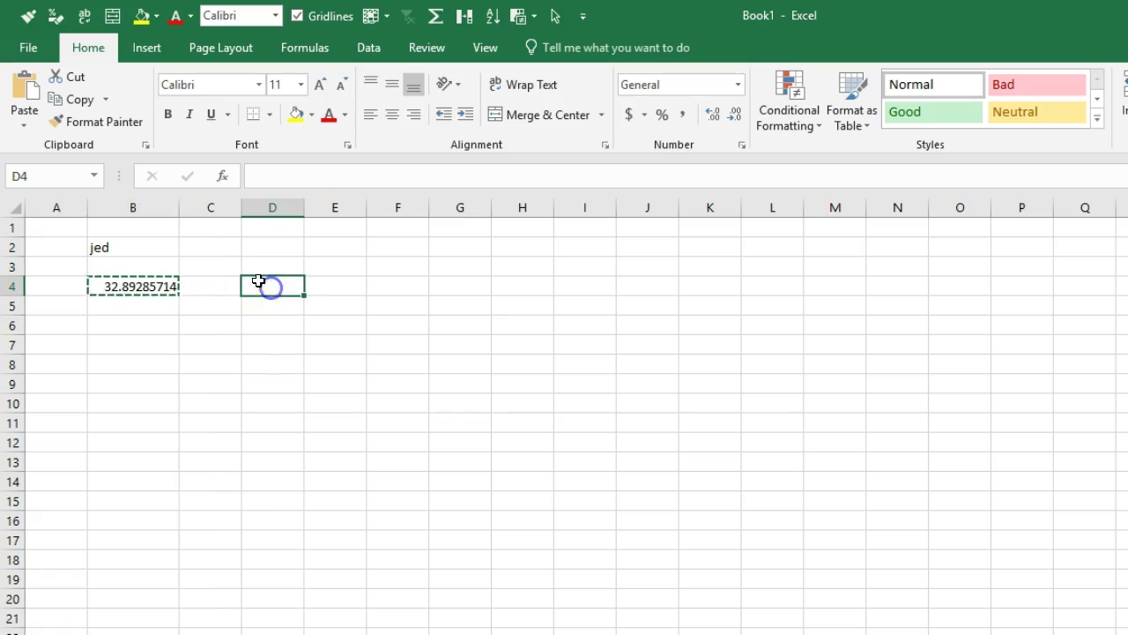
{"action": "left_click", "coordinate": [32, 128]}
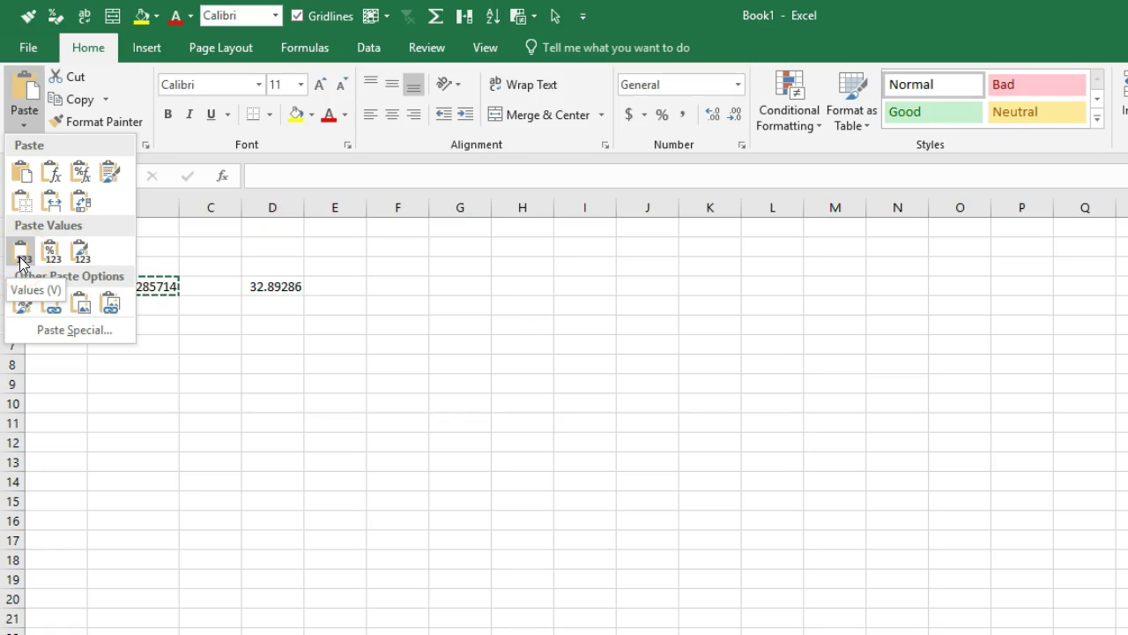
{"action": "left_click", "coordinate": [20, 252]}
{"action": "key", "text": "Escape"}
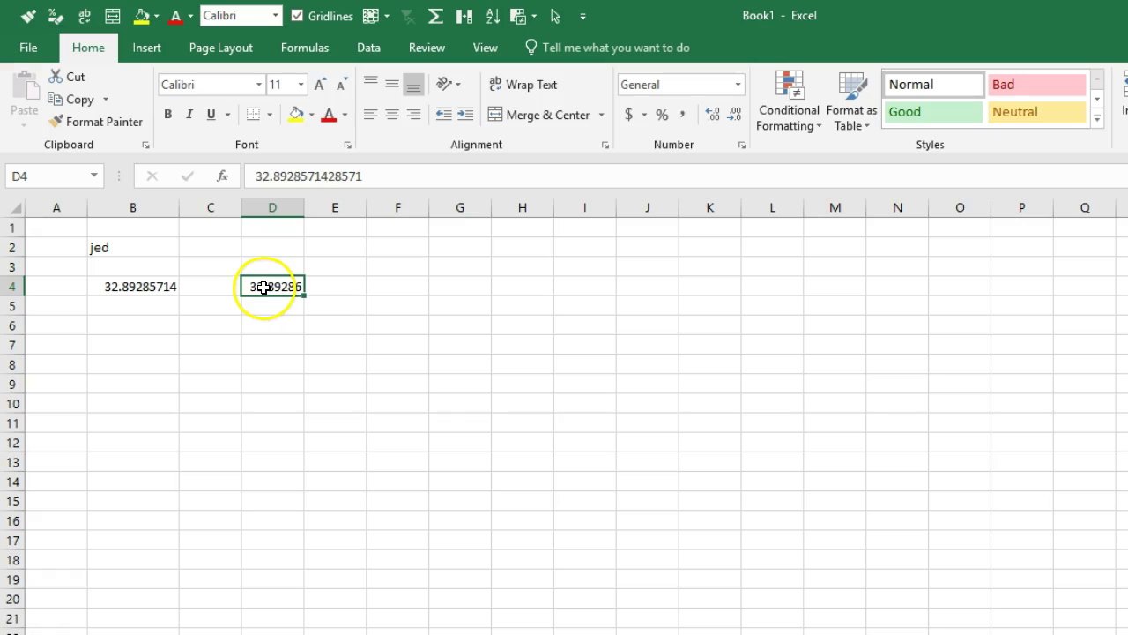
Step: Fill the formula from B4 down to B14 and inspect the formulas in the filled cells
{"action": "left_click", "coordinate": [146, 280]}
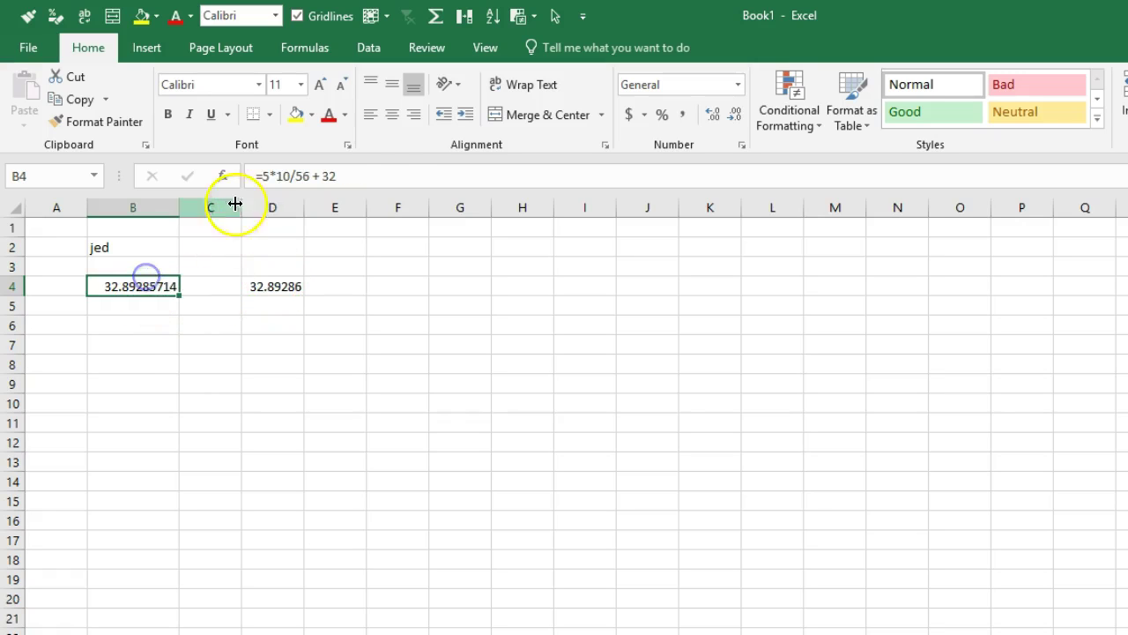
{"action": "left_click_drag", "start_coordinate": [176, 298], "coordinate": [183, 483]}
{"action": "double_click", "coordinate": [156, 324]}
{"action": "key", "text": "Escape"}
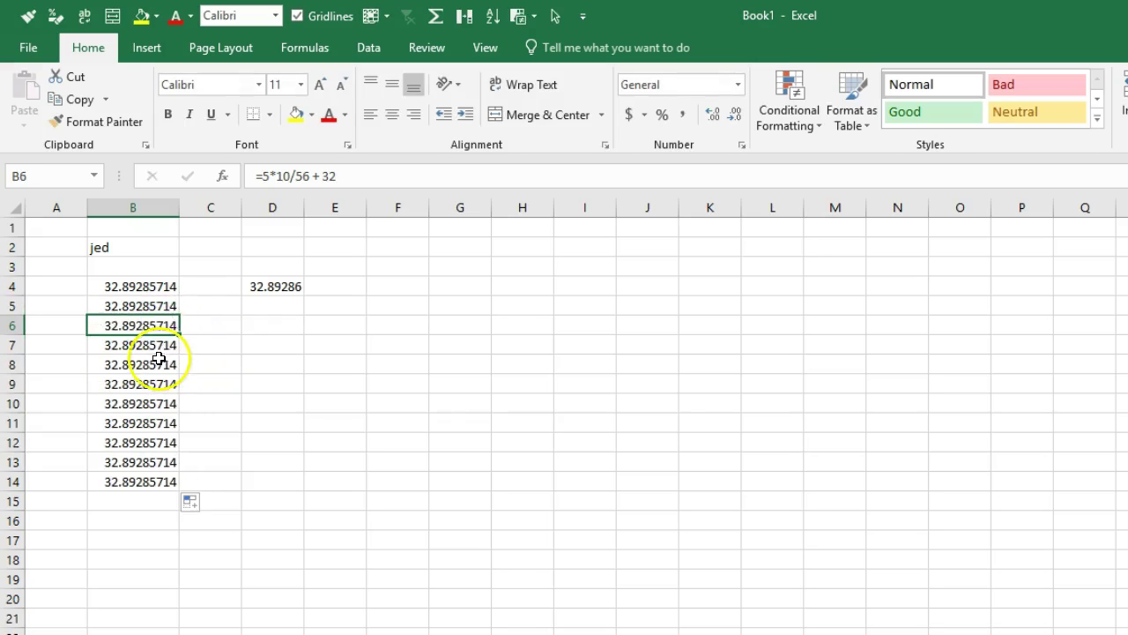
{"action": "double_click", "coordinate": [156, 364]}
{"action": "key", "text": "Escape"}
Step: Inspect the pasted content of D4 and undo the fill down column B
{"action": "left_click", "coordinate": [277, 283]}
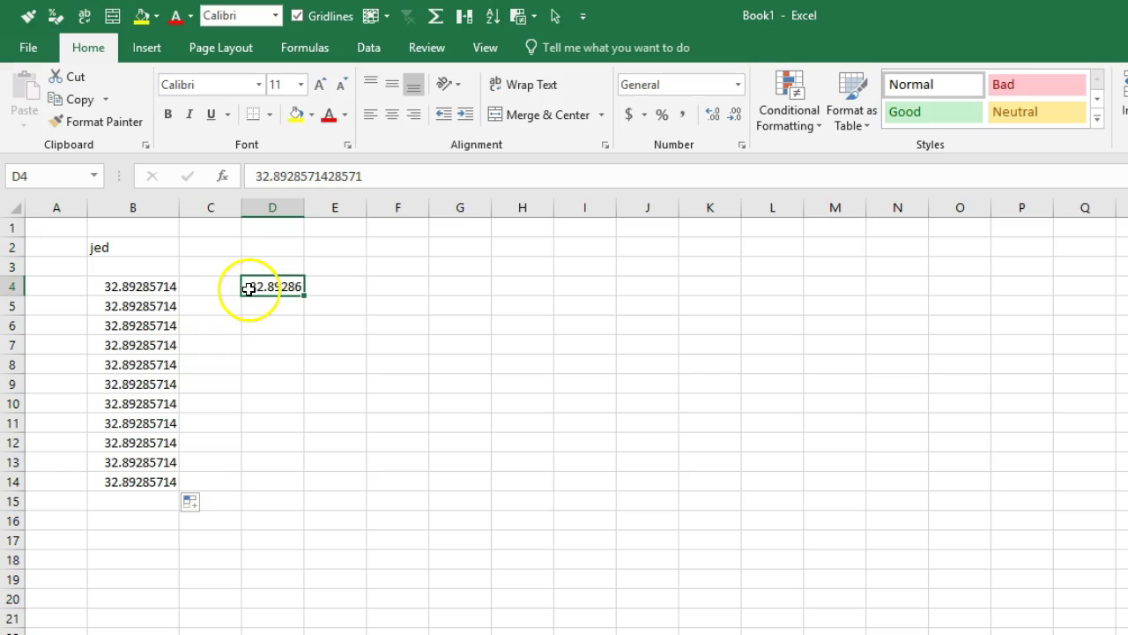
{"action": "double_click", "coordinate": [251, 286]}
{"action": "key", "text": "Escape"}
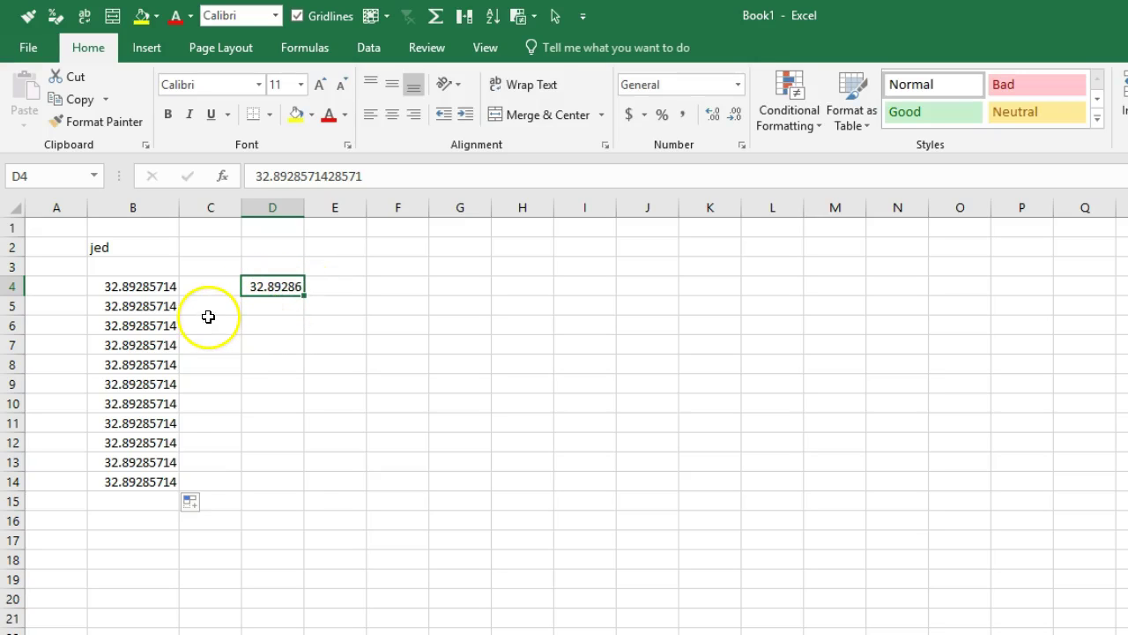
{"action": "key", "text": "ctrl+z"}
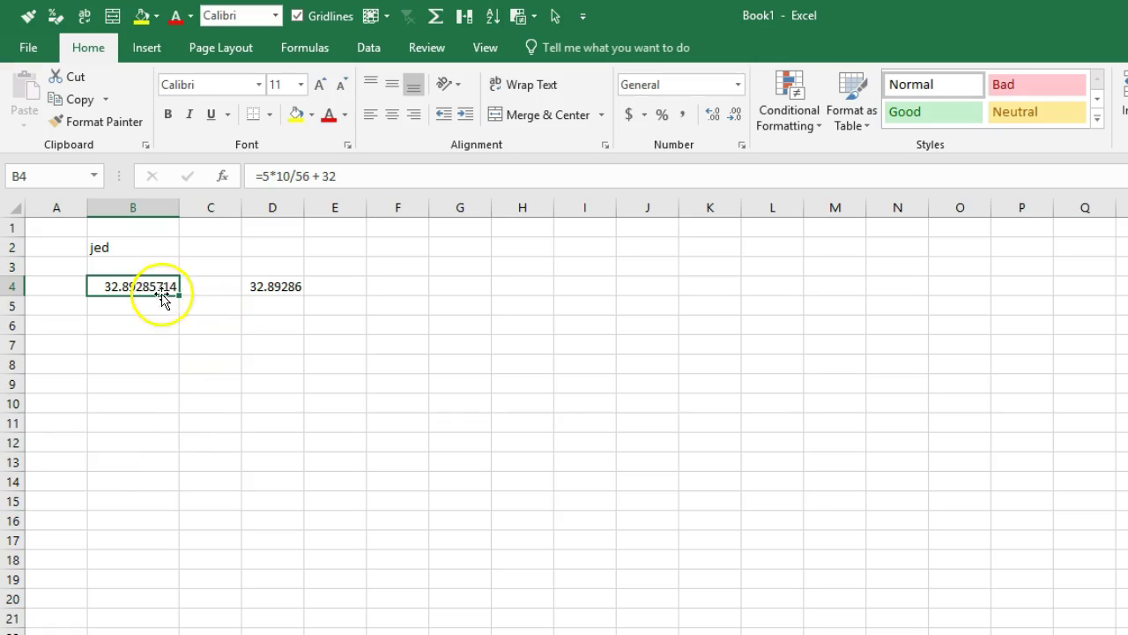
Step: Fill the B4 formula down to B7 and format the range with yellow fill, red text and all borders
{"action": "left_click_drag", "start_coordinate": [180, 291], "coordinate": [181, 353]}
{"action": "left_click", "coordinate": [296, 114]}
{"action": "left_click", "coordinate": [326, 117]}
{"action": "left_click", "coordinate": [269, 114]}
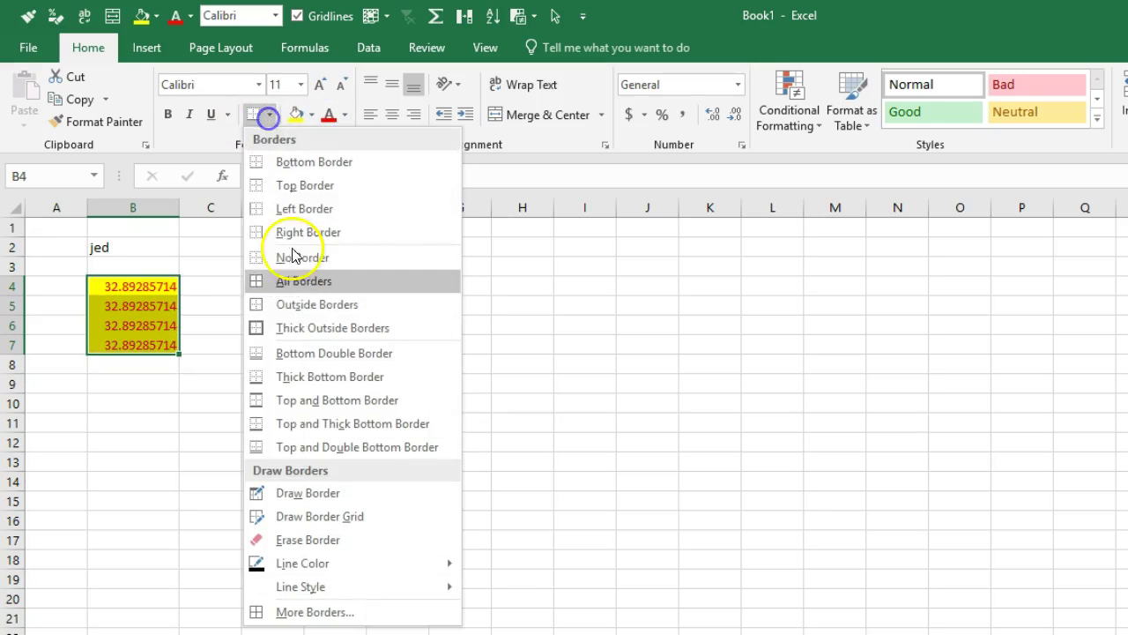
{"action": "left_click", "coordinate": [292, 305]}
{"action": "left_click", "coordinate": [289, 347]}
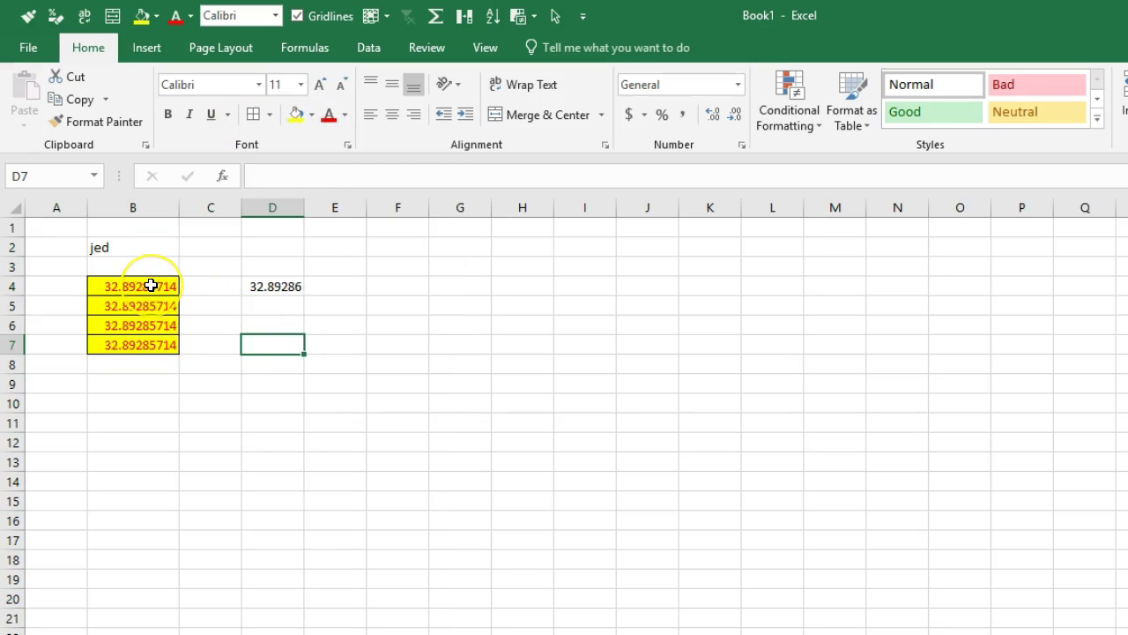
Step: Copy B4:B7, paste only the formulas into B9:B12, and check the formula in B9
{"action": "left_click_drag", "start_coordinate": [151, 285], "coordinate": [138, 334]}
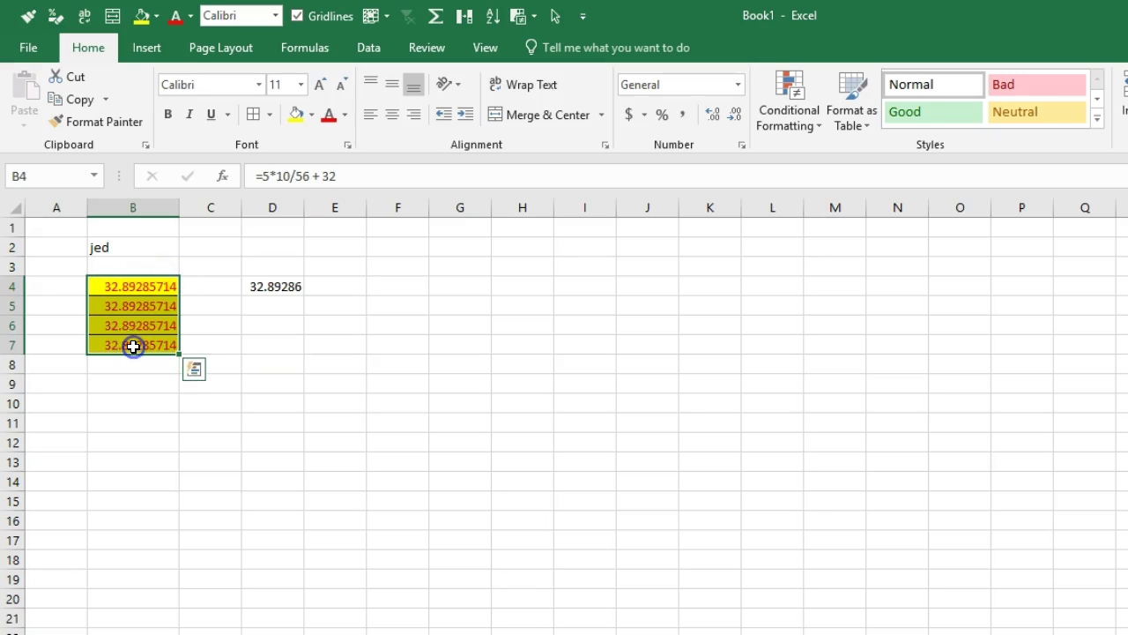
{"action": "left_click", "coordinate": [84, 50]}
{"action": "left_click", "coordinate": [150, 384]}
{"action": "left_click_drag", "start_coordinate": [150, 380], "coordinate": [151, 438]}
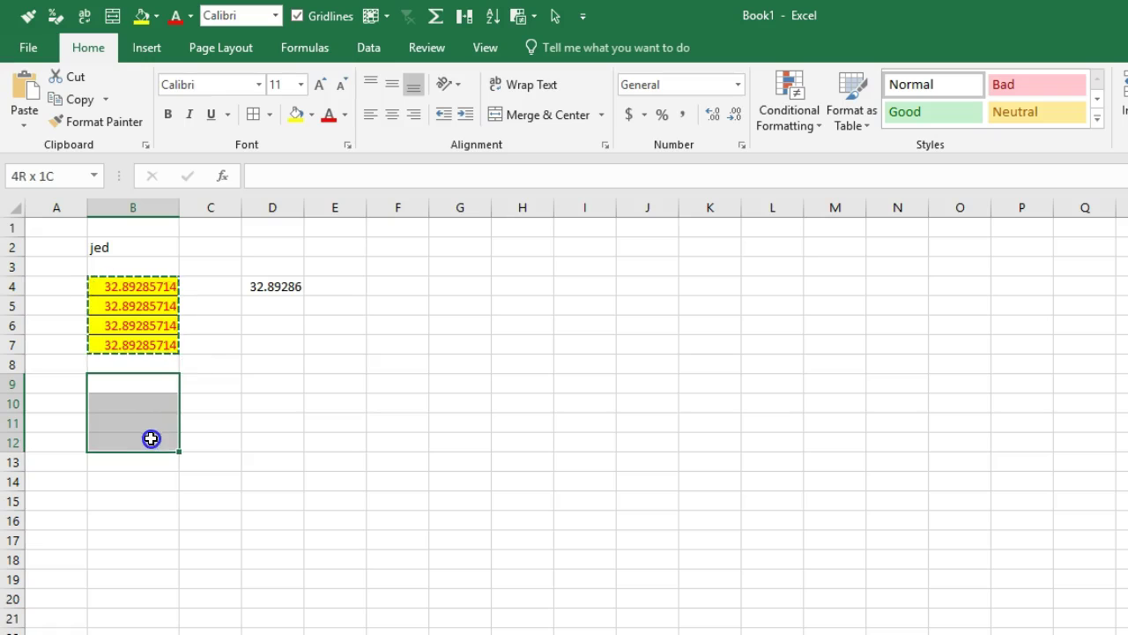
{"action": "left_click", "coordinate": [36, 114]}
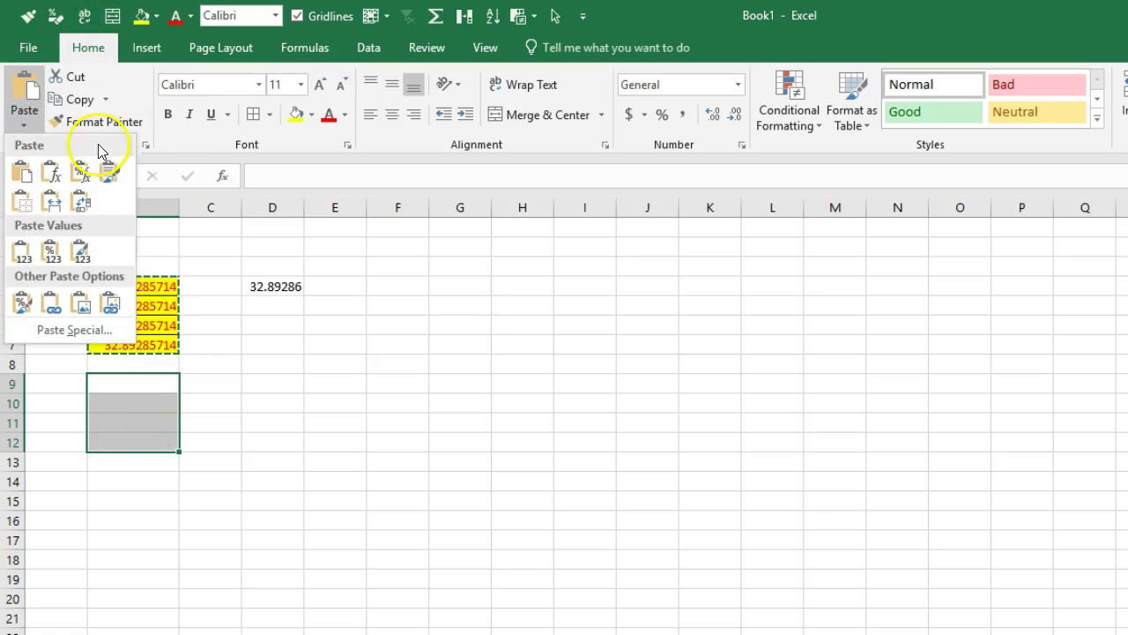
{"action": "left_click", "coordinate": [48, 189]}
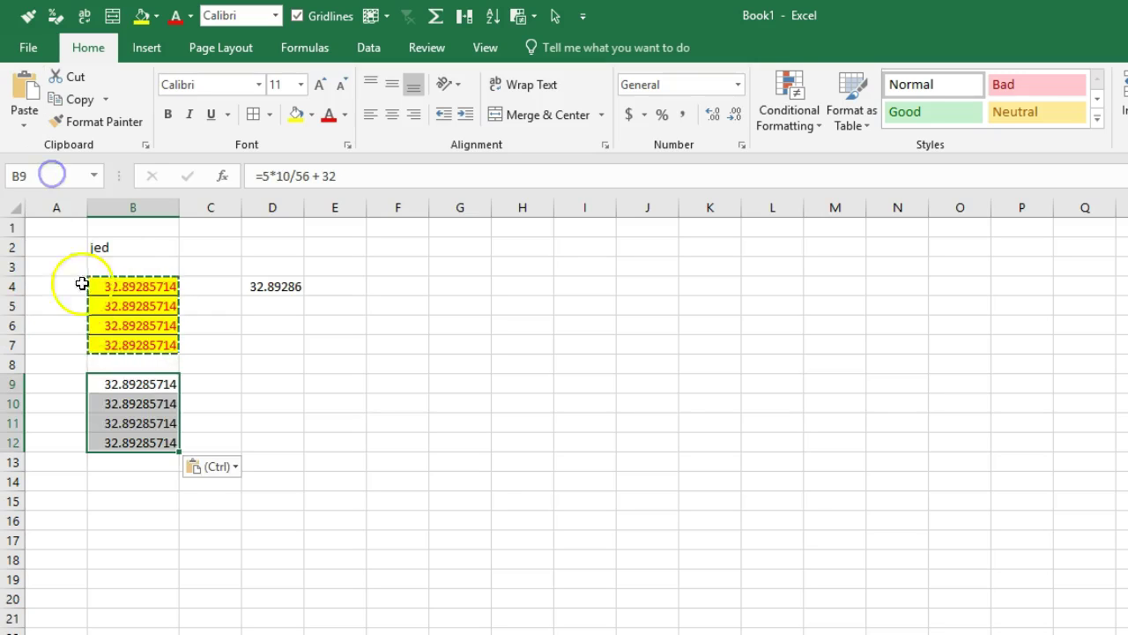
{"action": "double_click", "coordinate": [115, 385]}
{"action": "key", "text": "Escape"}
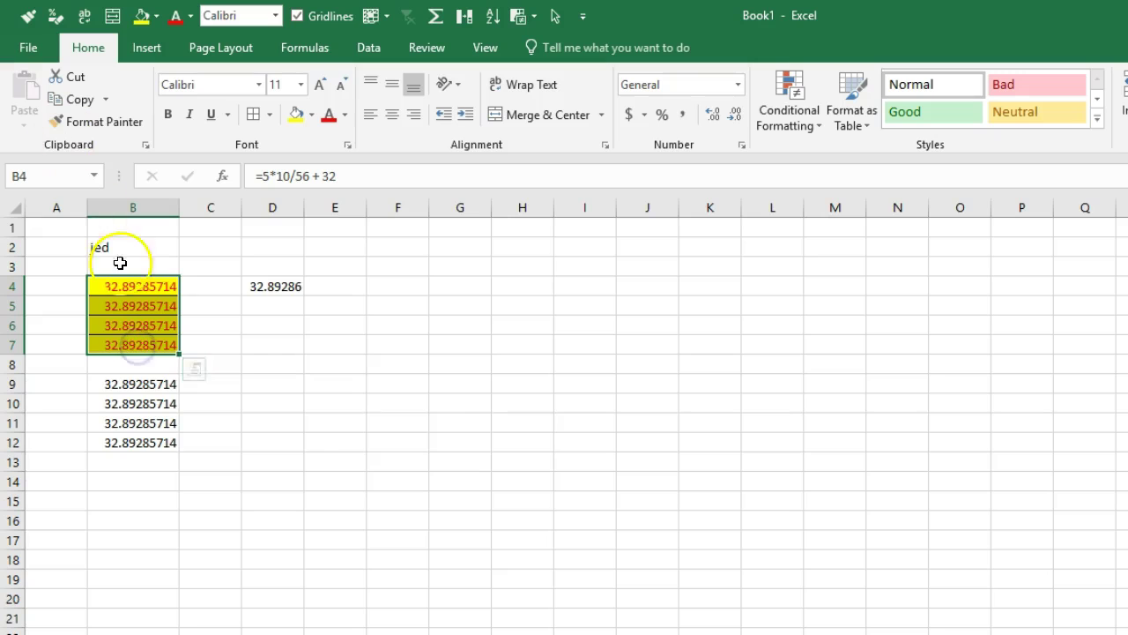
Step: Copy B4:B7 again and paste it over B9:B12 with the source formatting kept
{"action": "left_click", "coordinate": [265, 379]}
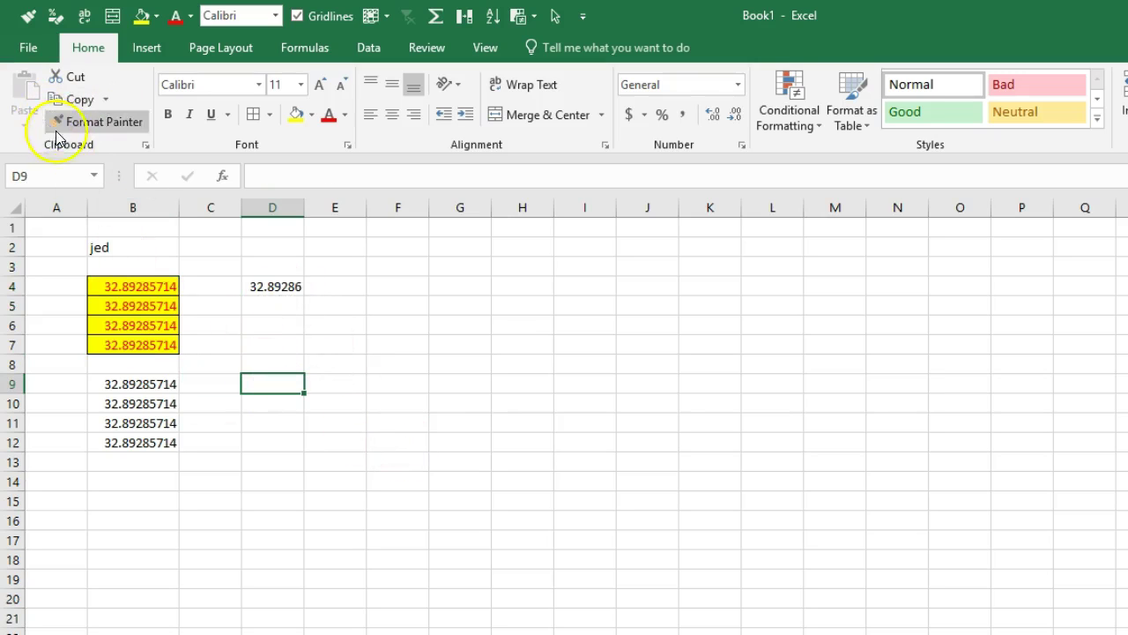
{"action": "left_click_drag", "start_coordinate": [128, 286], "coordinate": [134, 319]}
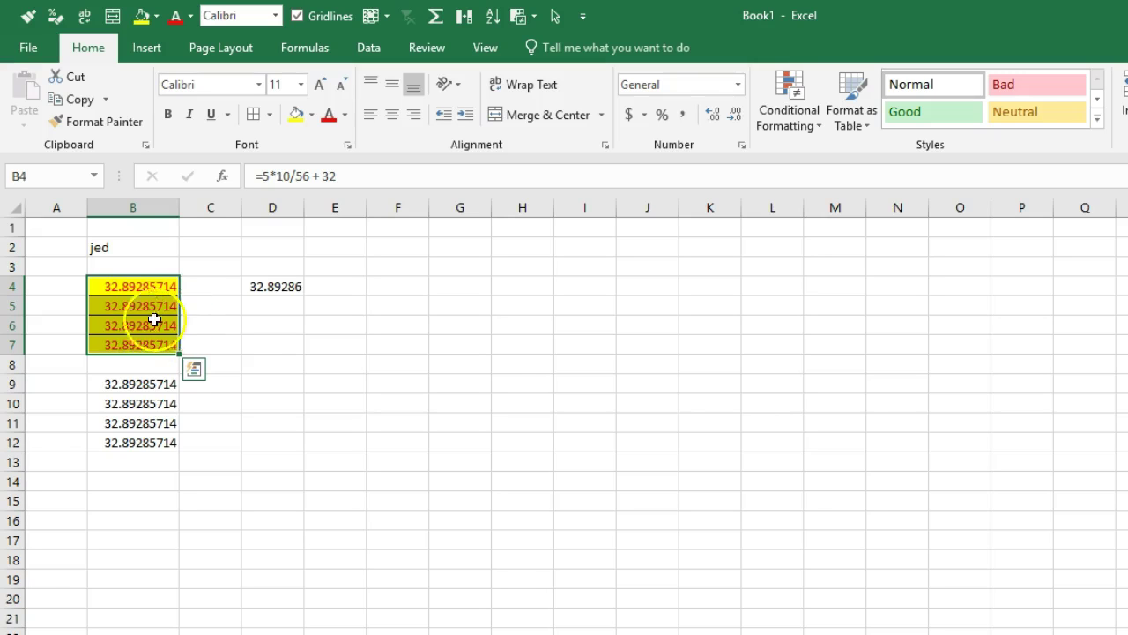
{"action": "left_click", "coordinate": [74, 100]}
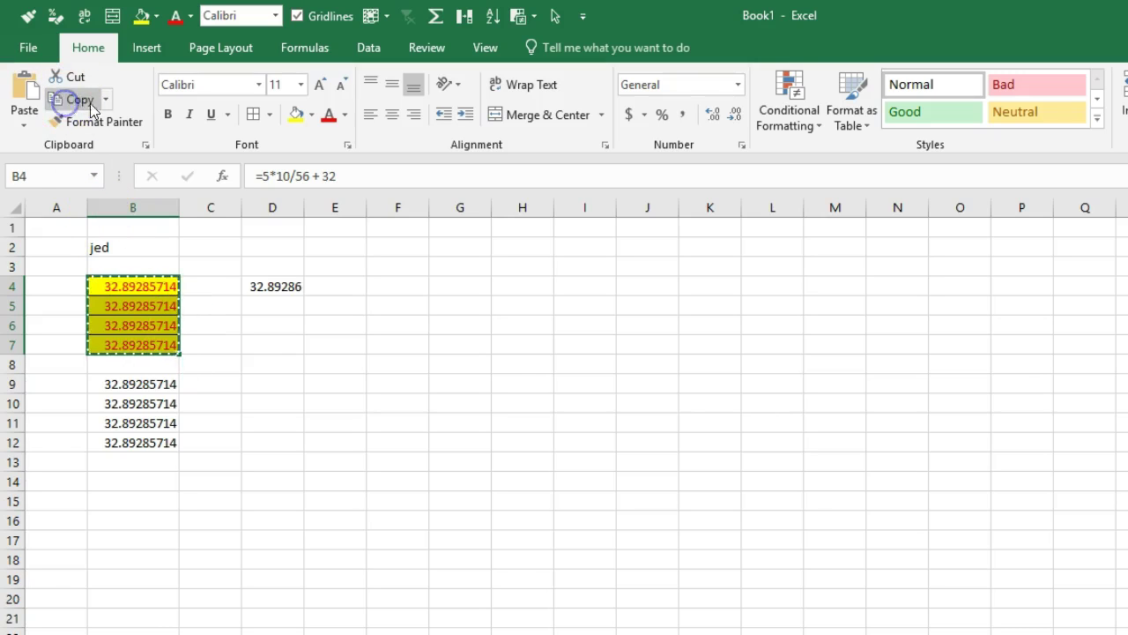
{"action": "left_click_drag", "start_coordinate": [118, 381], "coordinate": [131, 441]}
{"action": "left_click", "coordinate": [17, 122]}
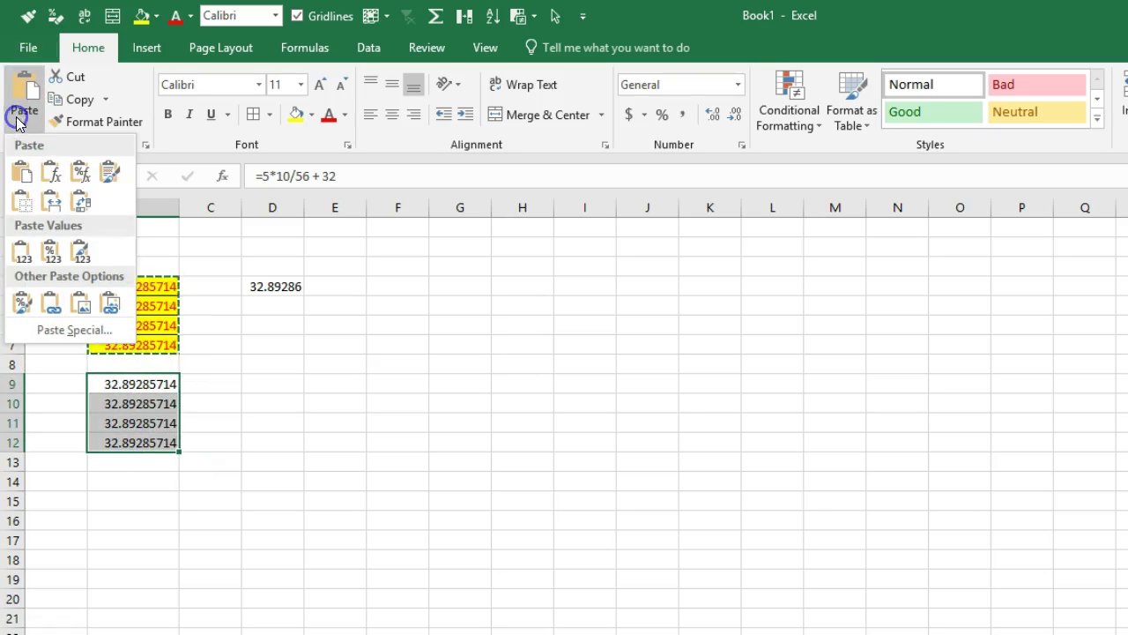
{"action": "left_click", "coordinate": [105, 172]}
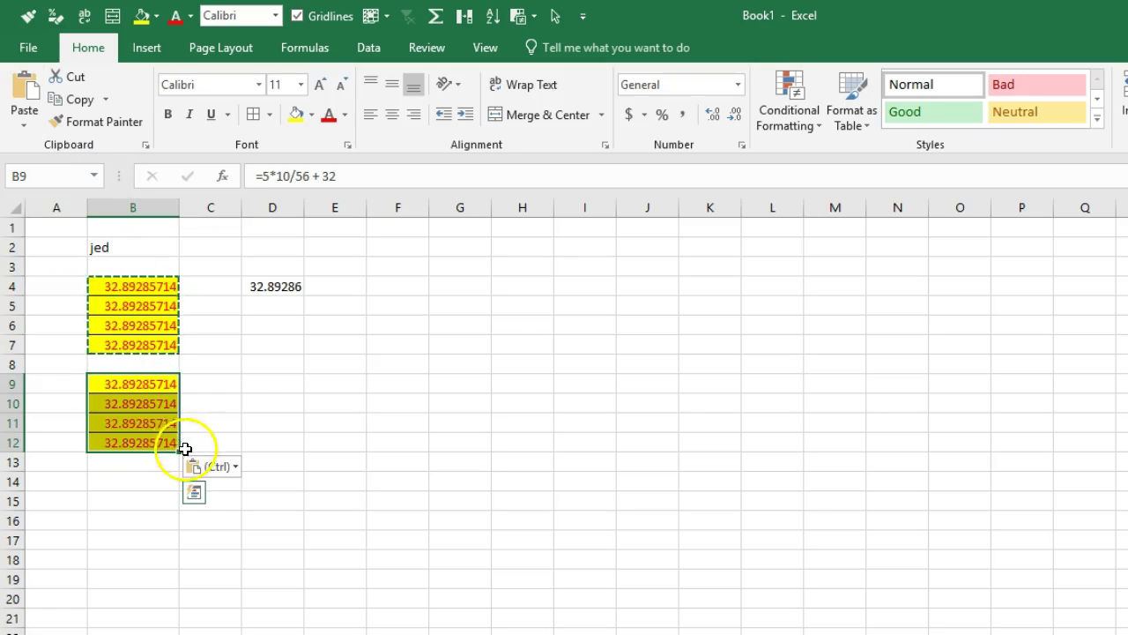
{"action": "left_click", "coordinate": [252, 380]}
Step: Fill every cell in F4:G10 with 1 and format the range with all borders and horizontally centred text
{"action": "left_click_drag", "start_coordinate": [396, 285], "coordinate": [467, 406]}
{"action": "type", "text": "1"}
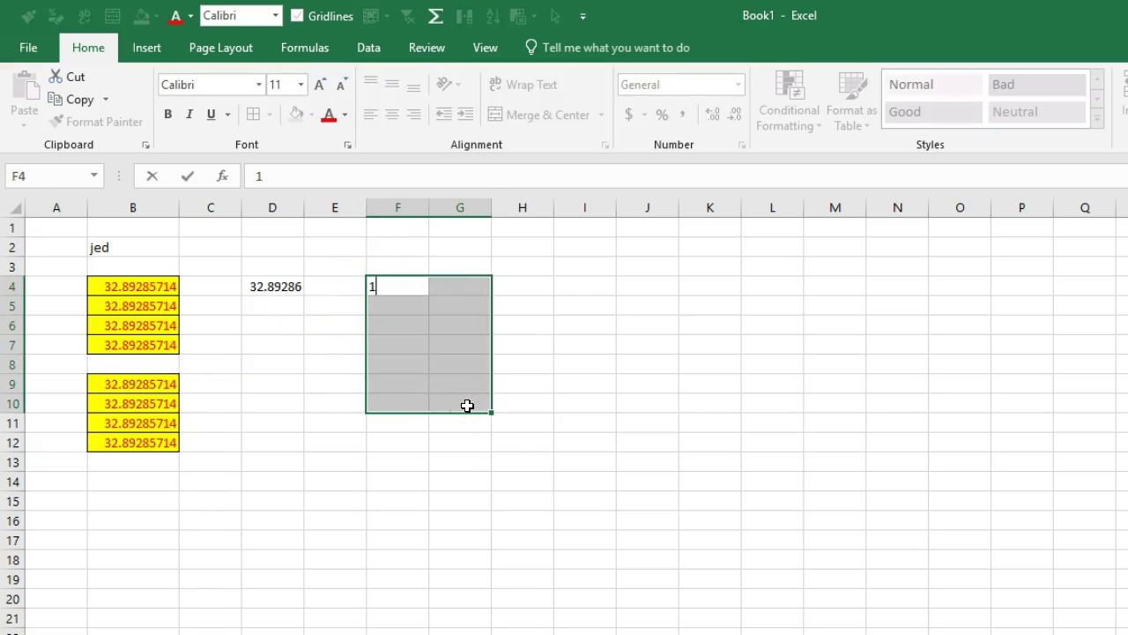
{"action": "key", "text": "ctrl+Return"}
{"action": "left_click", "coordinate": [252, 114]}
{"action": "left_click", "coordinate": [391, 123]}
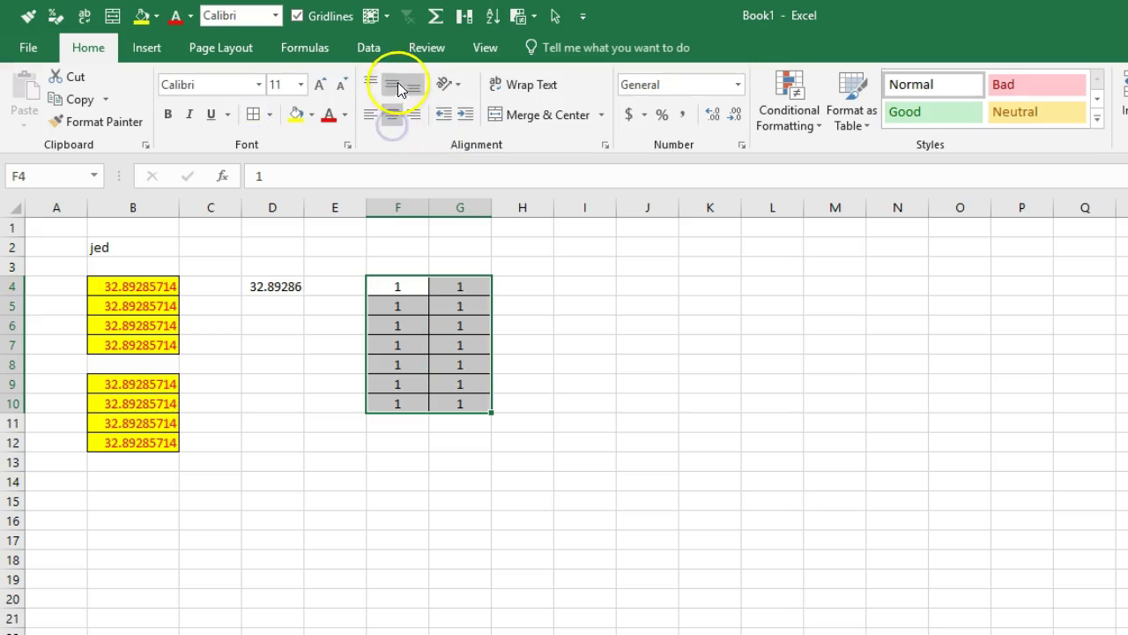
Step: Enter asd, d, f, g, h, j and jh down cells H4 to H10
{"action": "left_click", "coordinate": [509, 288]}
{"action": "type", "text": "as d f g h j jh"}
Step: Format F4:G10 with yellow fill, red text and font size 18, and widen columns F and G equally
{"action": "left_click_drag", "start_coordinate": [421, 286], "coordinate": [448, 402]}
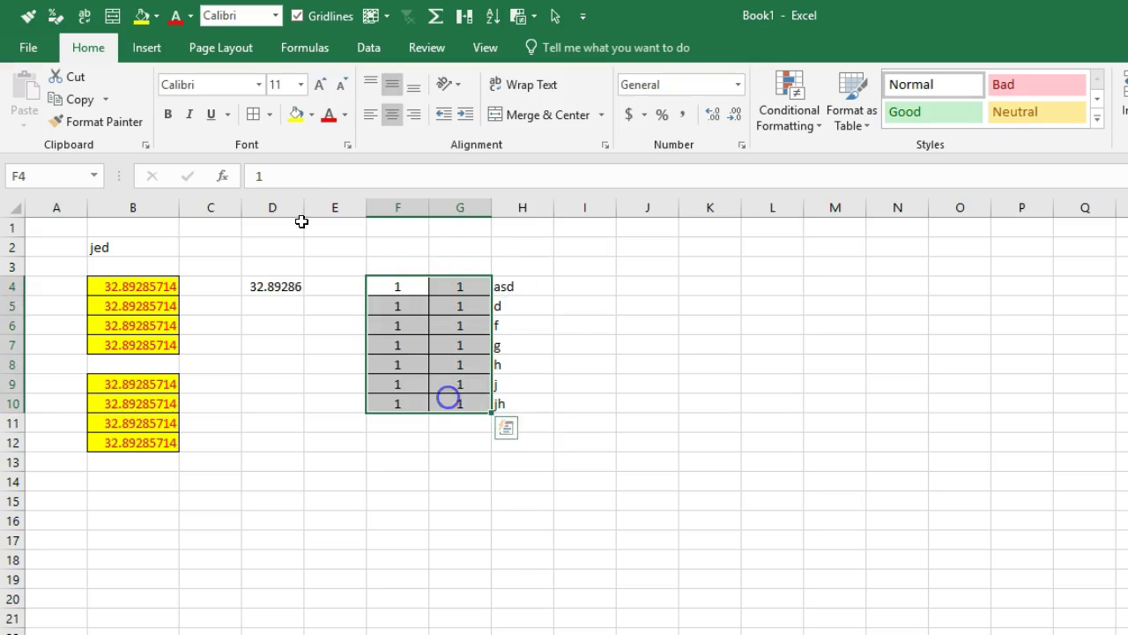
{"action": "left_click", "coordinate": [297, 114]}
{"action": "left_click", "coordinate": [336, 116]}
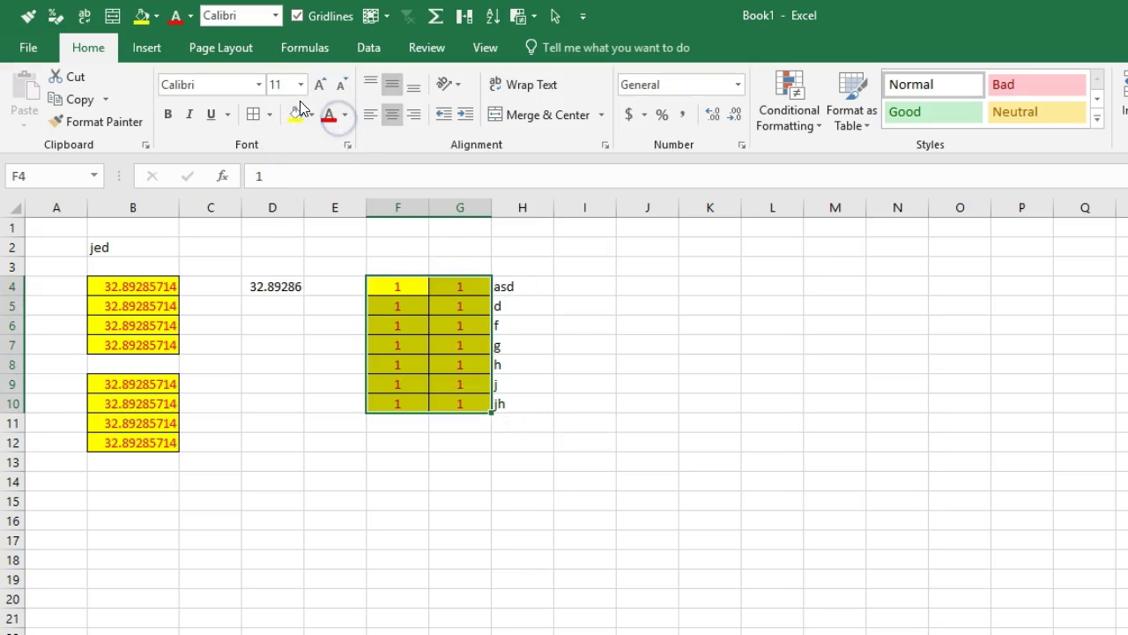
{"action": "left_click", "coordinate": [320, 84]}
{"action": "left_click", "coordinate": [320, 84]}
{"action": "left_click", "coordinate": [320, 84]}
{"action": "left_click", "coordinate": [320, 83]}
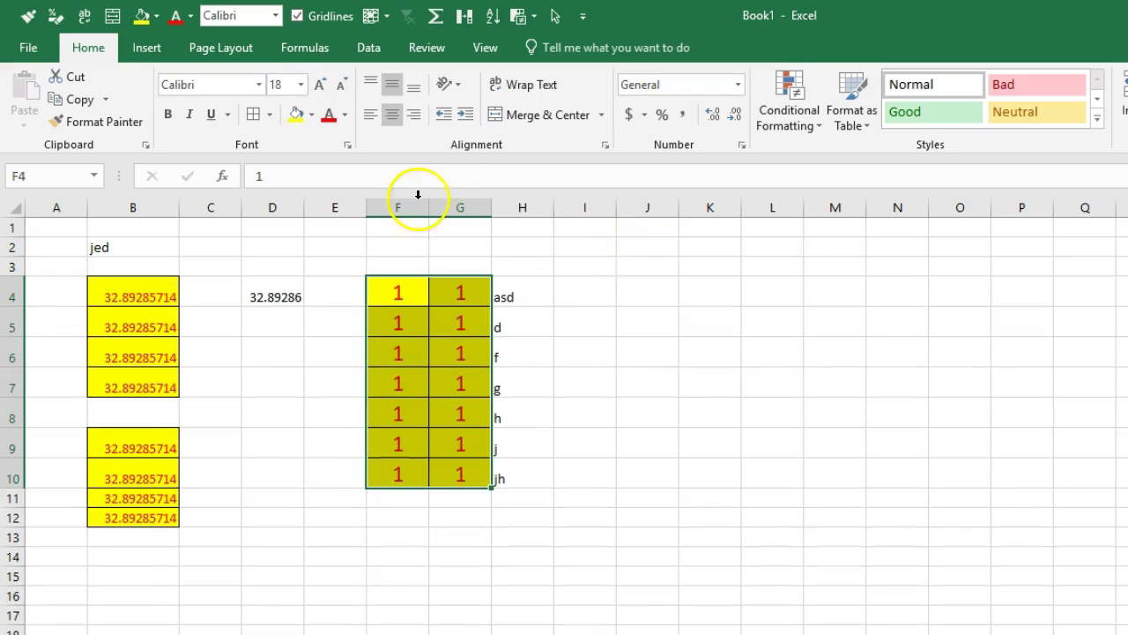
{"action": "left_click_drag", "start_coordinate": [411, 206], "coordinate": [462, 208]}
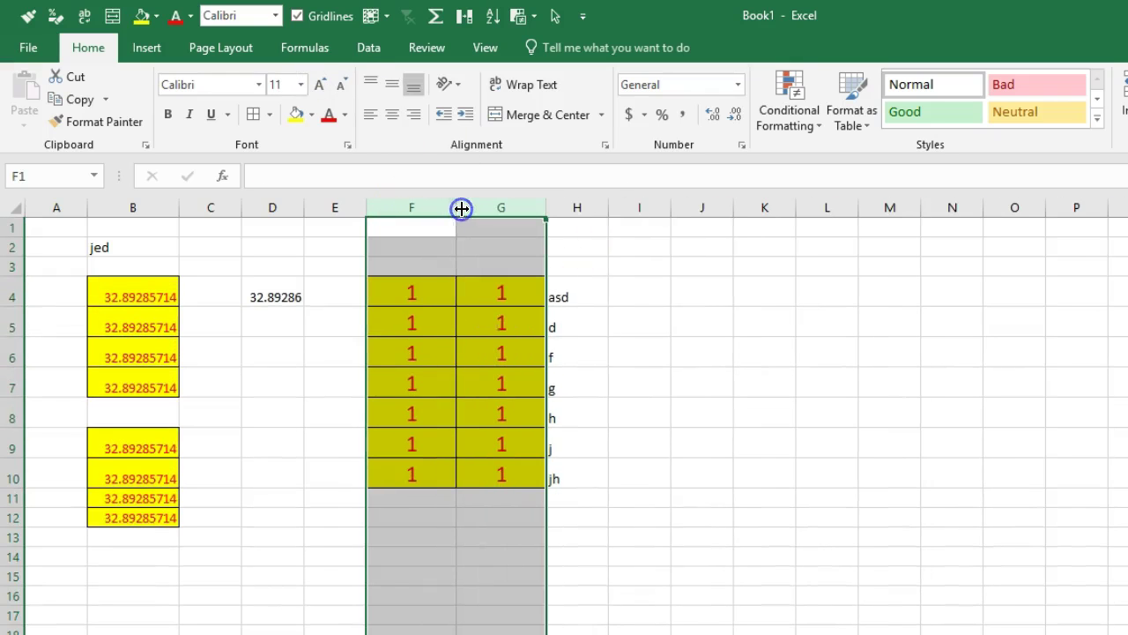
Step: Copy G4:G10, paste it over H4:H10 with the source formatting kept, and undo the paste
{"action": "left_click_drag", "start_coordinate": [584, 302], "coordinate": [572, 498]}
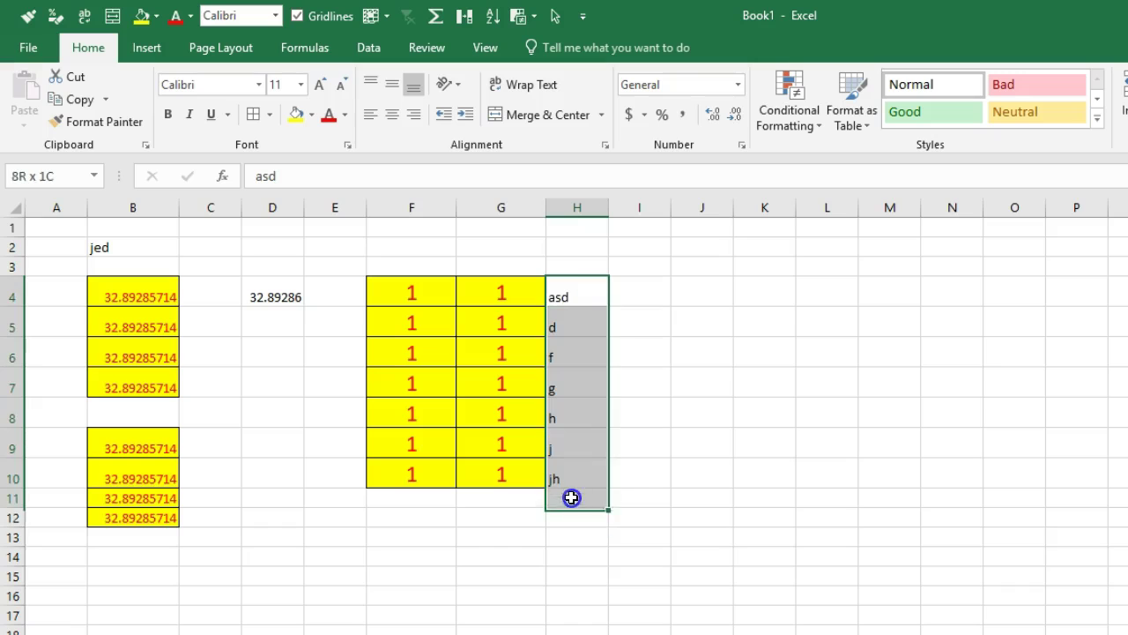
{"action": "left_click", "coordinate": [654, 282]}
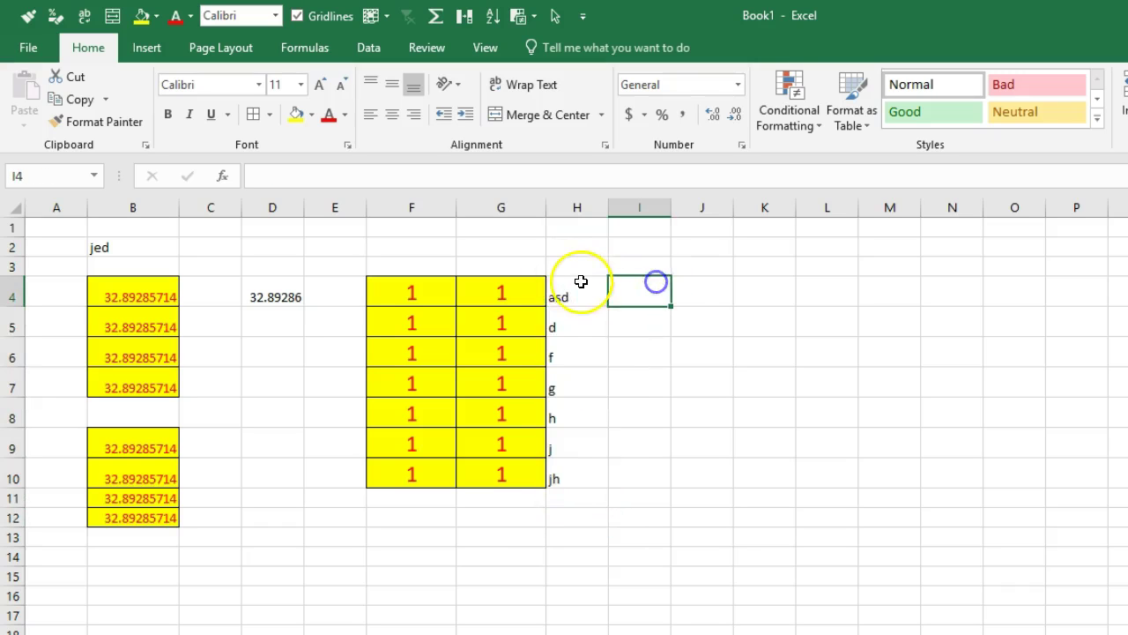
{"action": "left_click_drag", "start_coordinate": [510, 300], "coordinate": [525, 462]}
{"action": "left_click", "coordinate": [57, 99]}
{"action": "left_click", "coordinate": [32, 122]}
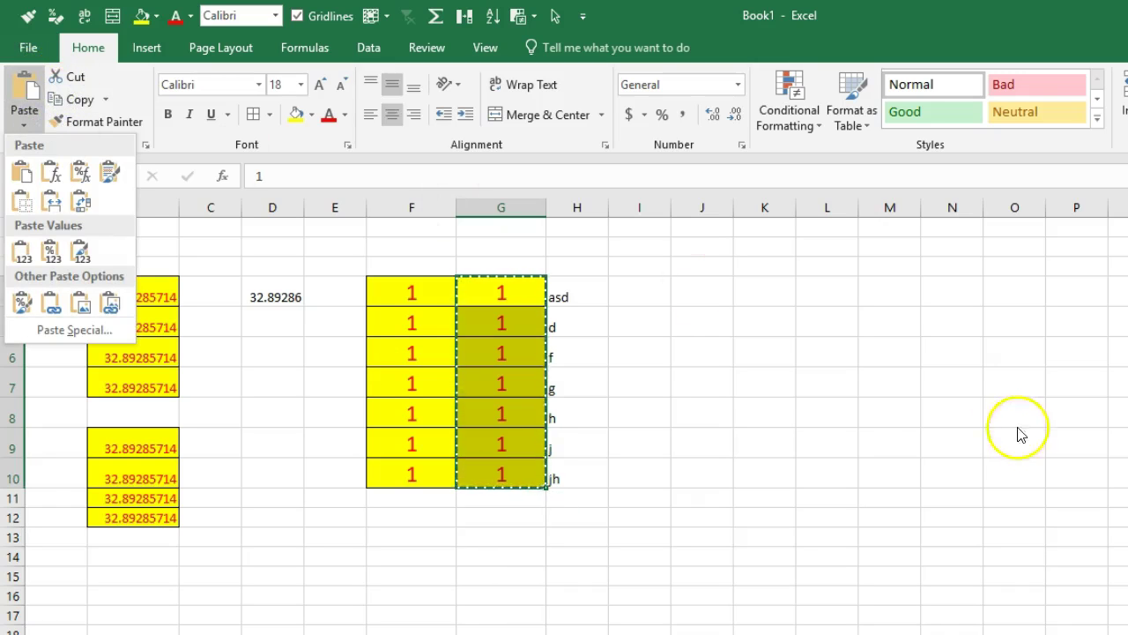
{"action": "left_click", "coordinate": [559, 294]}
{"action": "left_click_drag", "start_coordinate": [559, 295], "coordinate": [584, 449]}
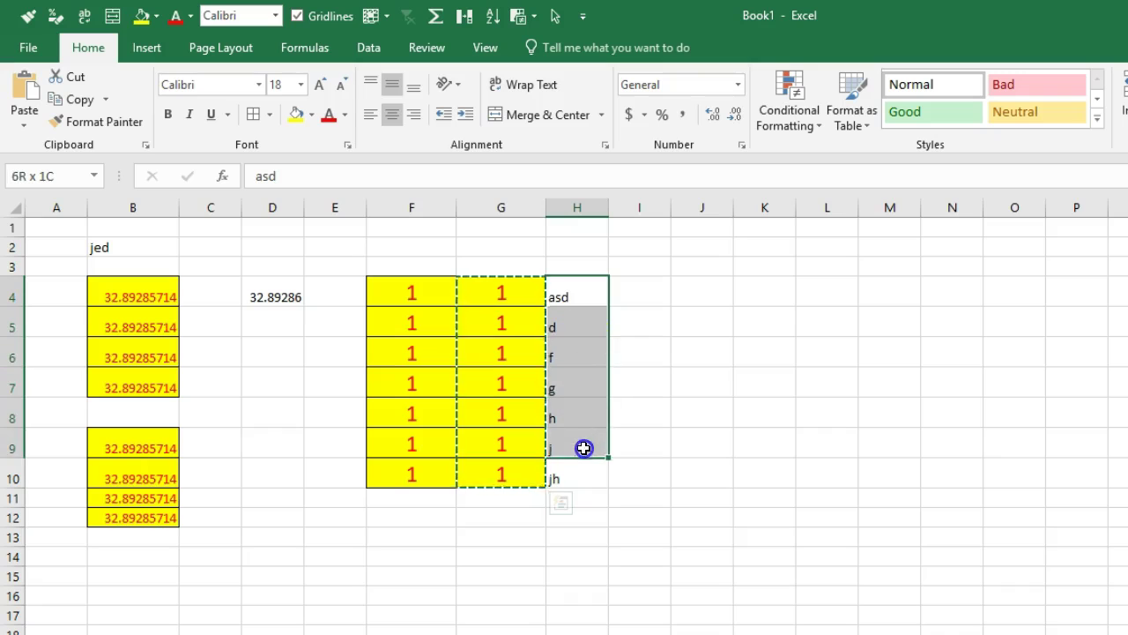
{"action": "left_click", "coordinate": [25, 115]}
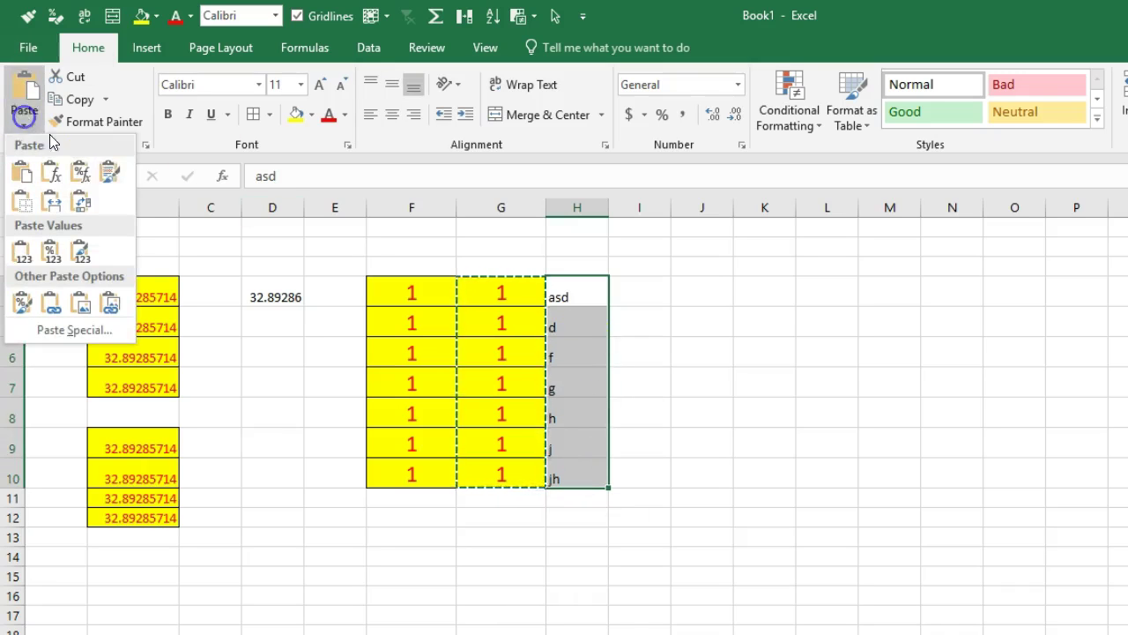
{"action": "left_click", "coordinate": [111, 176]}
{"action": "left_click", "coordinate": [687, 446]}
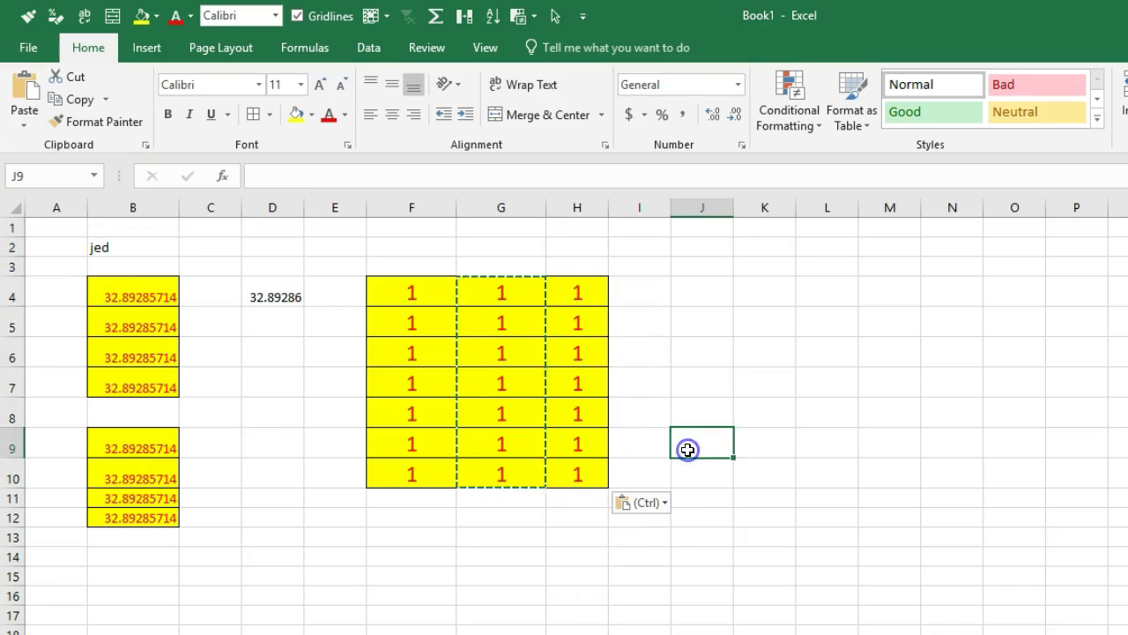
{"action": "key", "text": "Escape"}
{"action": "key", "text": "ctrl+z"}
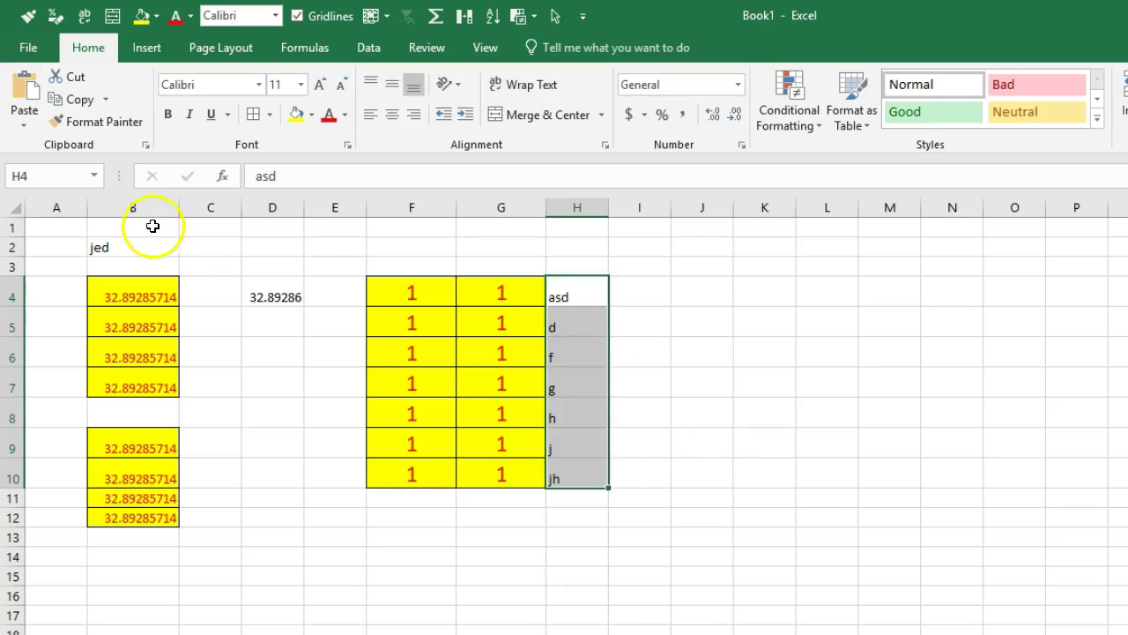
Step: Copy G4:G10 and paste only its formatting onto the text entries in H4:H10
{"action": "left_click_drag", "start_coordinate": [509, 292], "coordinate": [518, 416]}
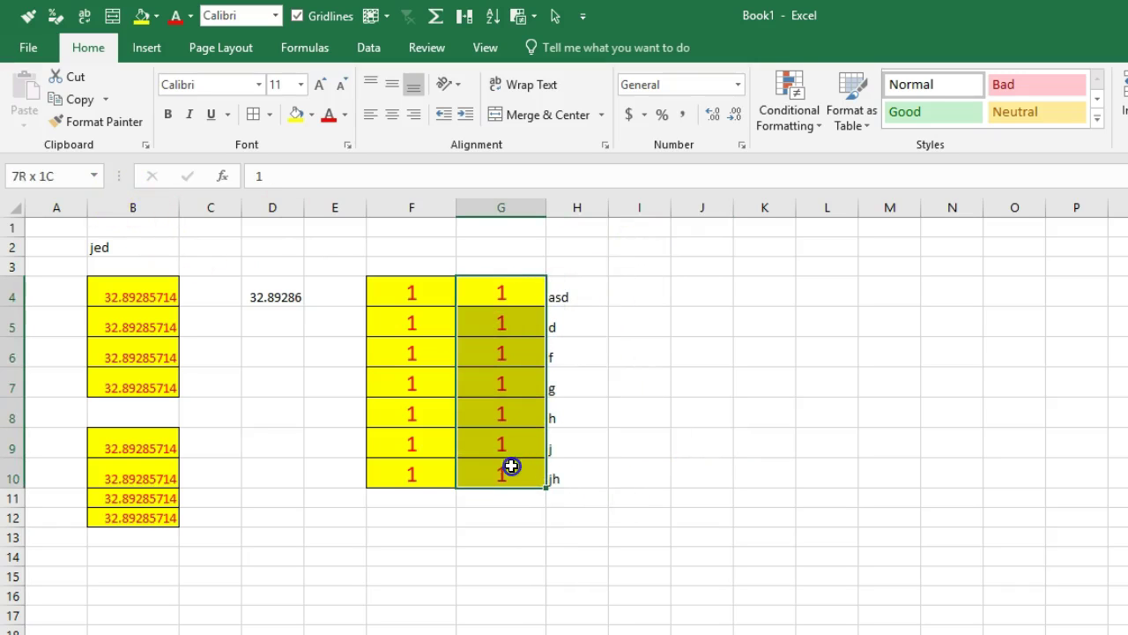
{"action": "left_click_drag", "start_coordinate": [511, 465], "coordinate": [511, 465]}
{"action": "left_click_drag", "start_coordinate": [569, 296], "coordinate": [582, 478]}
{"action": "left_click", "coordinate": [33, 127]}
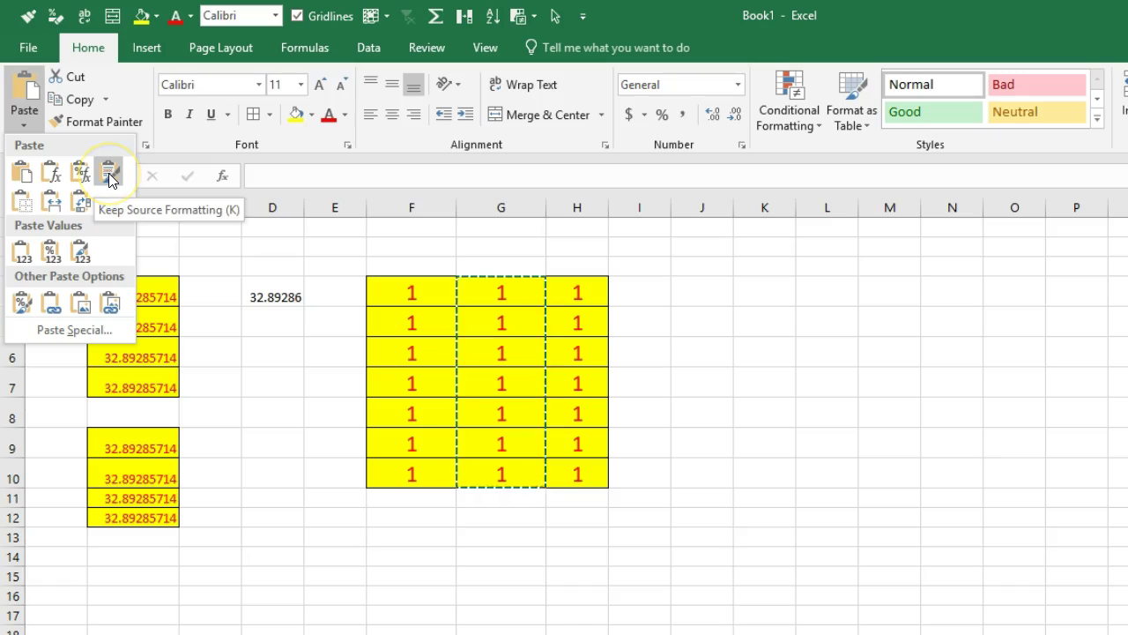
{"action": "left_click", "coordinate": [21, 303]}
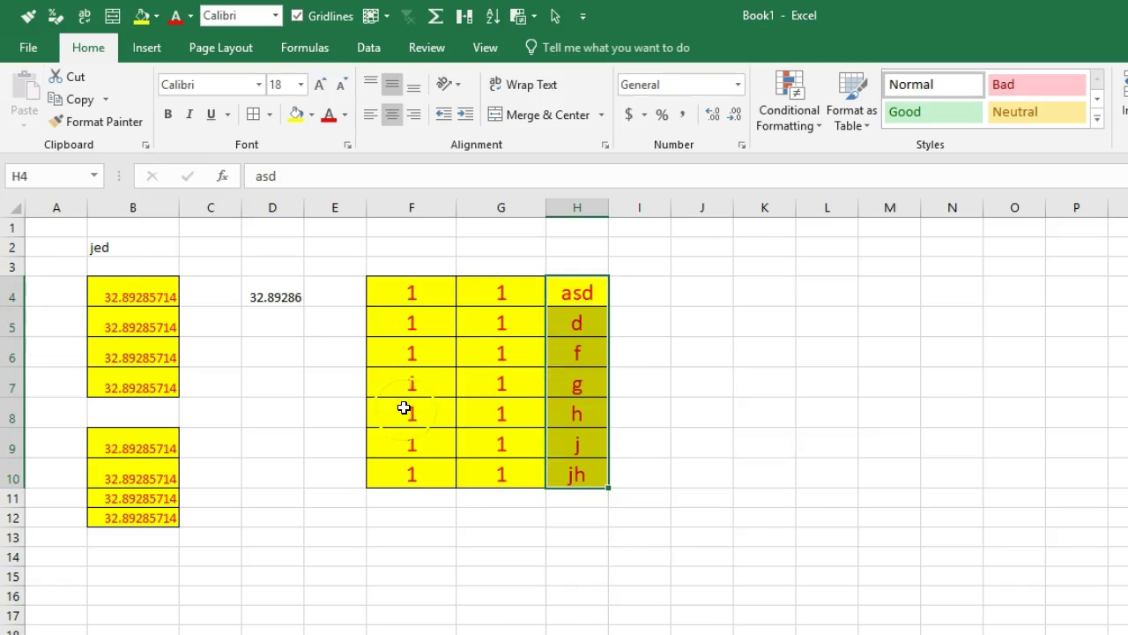
Step: Copy F4:F10, preview the values, link and picture paste options, and cancel without pasting
{"action": "left_click_drag", "start_coordinate": [410, 293], "coordinate": [424, 474]}
{"action": "key", "text": "ctrl+c"}
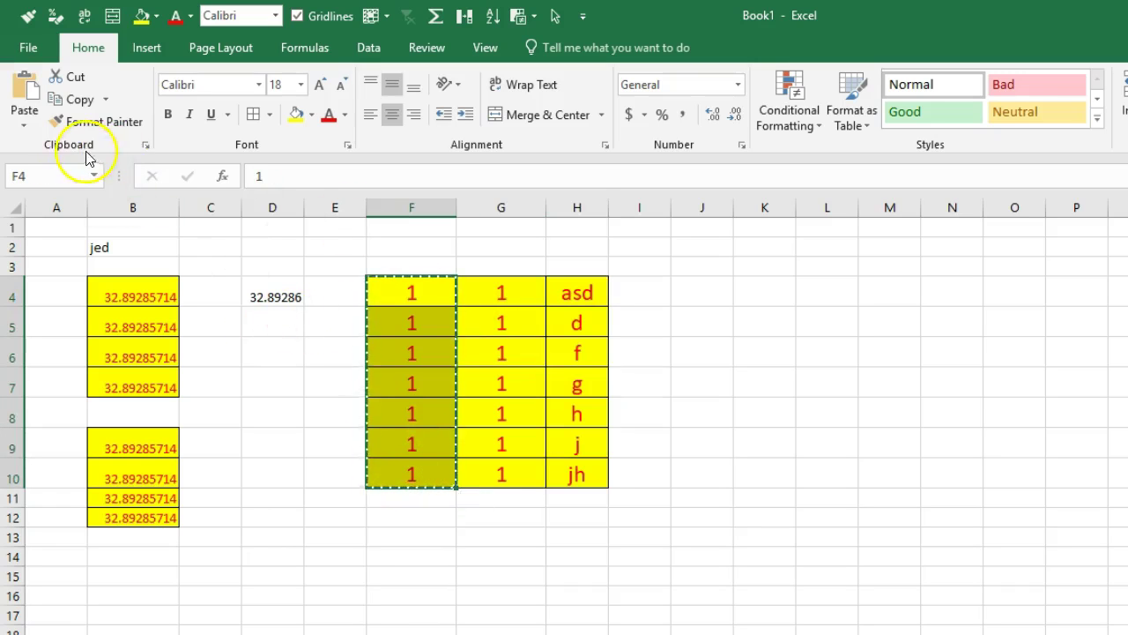
{"action": "left_click", "coordinate": [24, 117]}
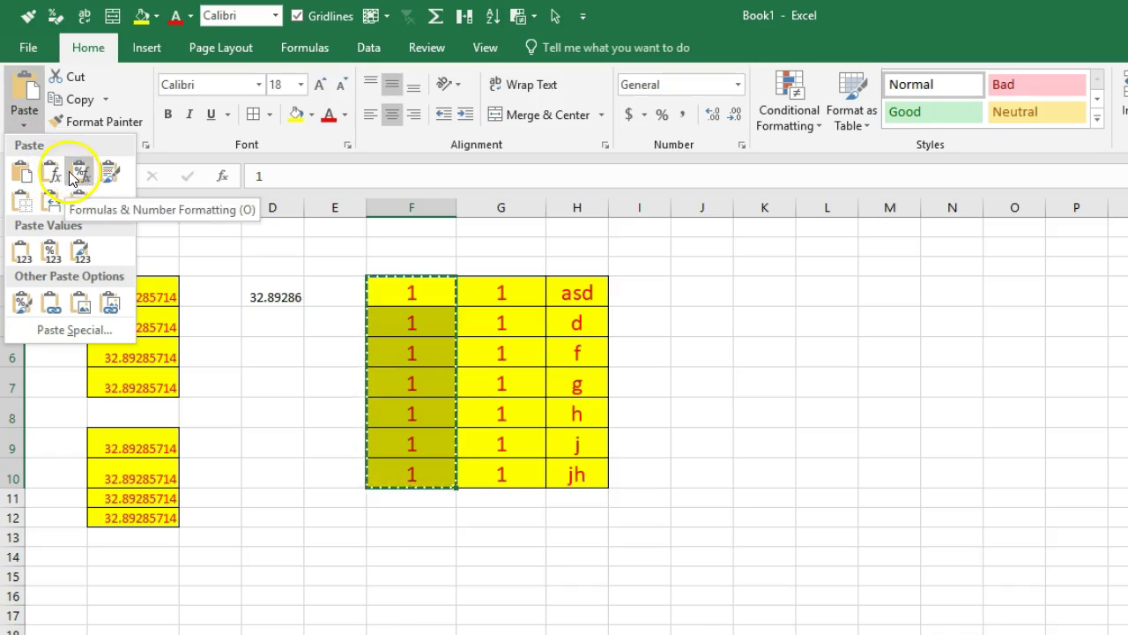
{"action": "left_click", "coordinate": [82, 253]}
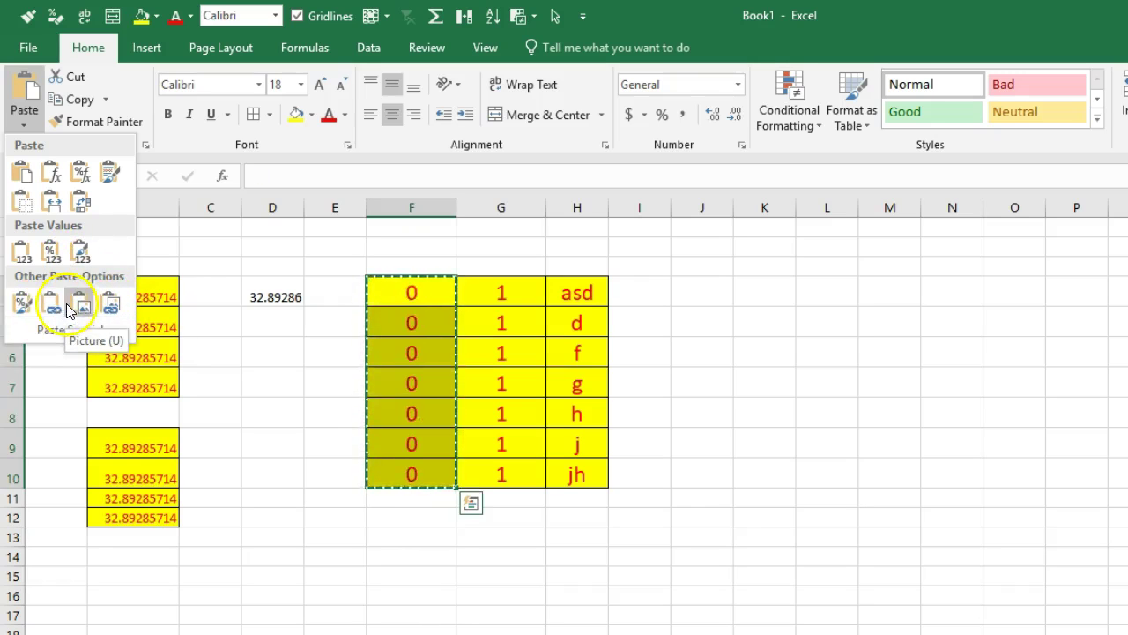
{"action": "left_click", "coordinate": [375, 306]}
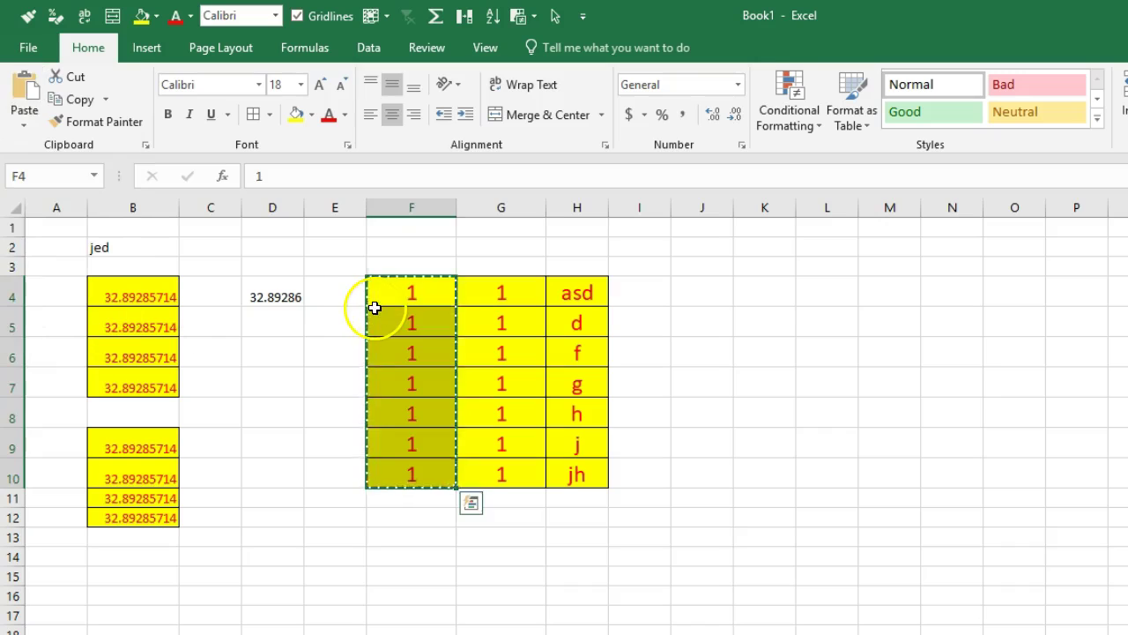
{"action": "left_click", "coordinate": [328, 358]}
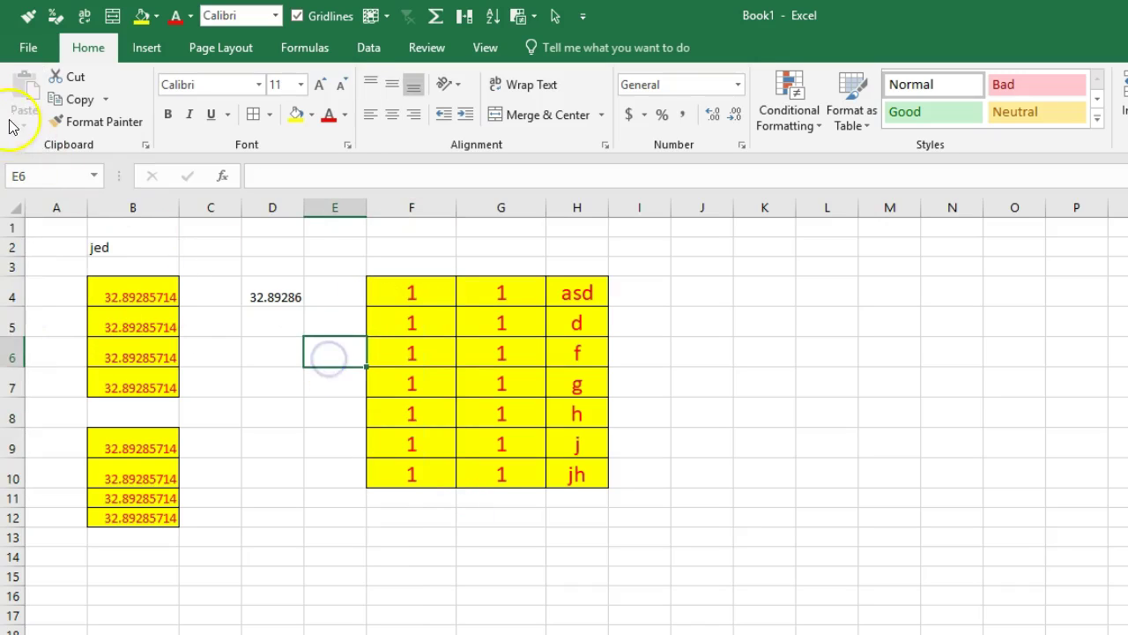